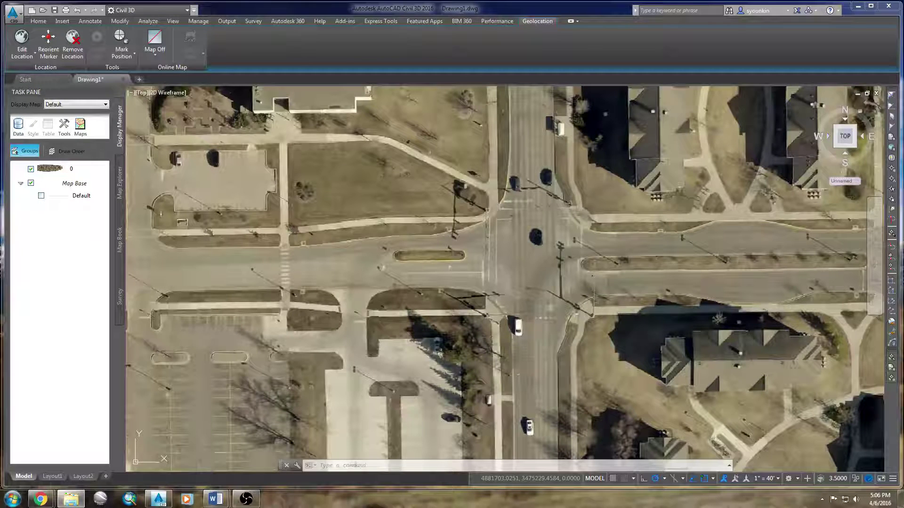
Bring the AmesROW.shp shapefile from the Example Files folder into the drawing as a map layer
left_click_drag(885, 123, 725, 131)
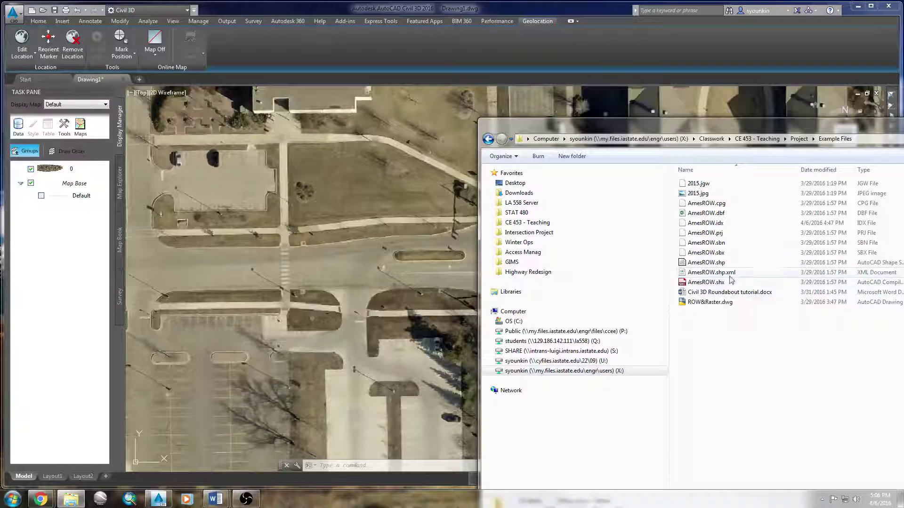
left_click(713, 265)
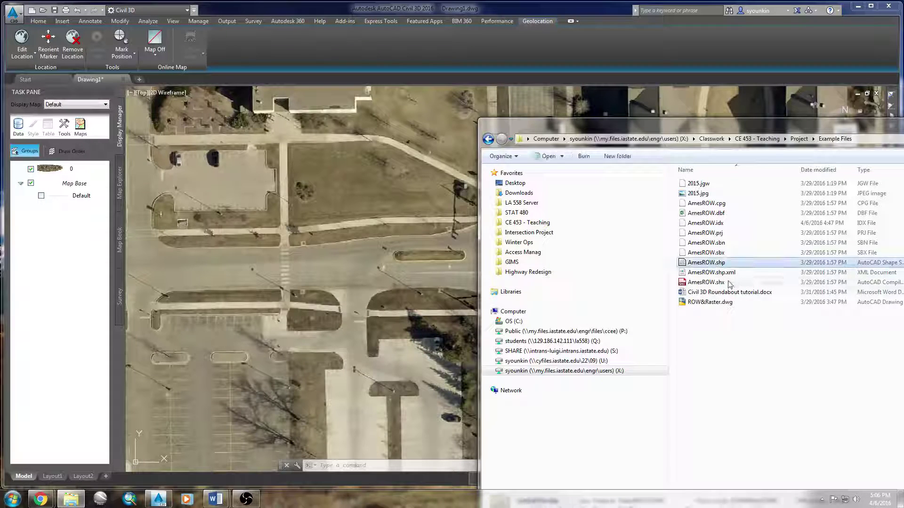
mouse_move(717, 267)
left_mouse_down()
mouse_move(727, 268)
mouse_move(393, 248)
left_mouse_up()
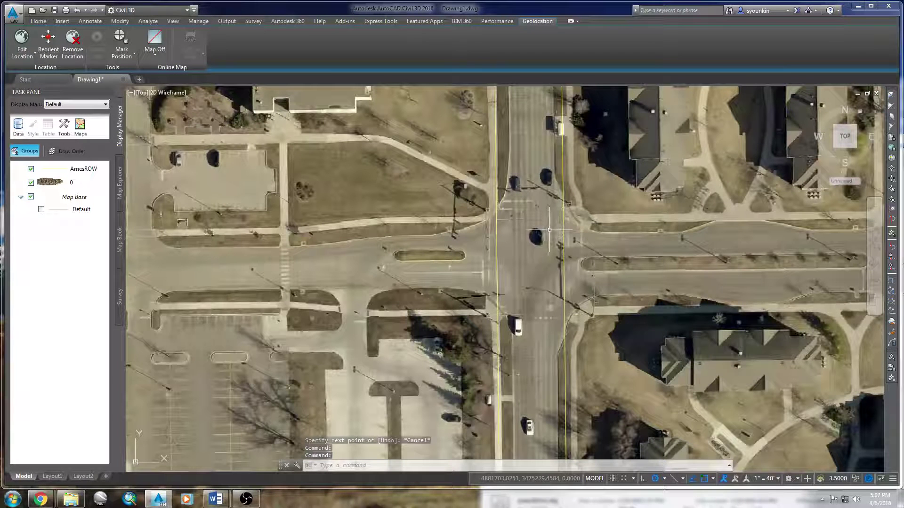
scroll(569, 253, "up", 3)
scroll(570, 252, "down", 8)
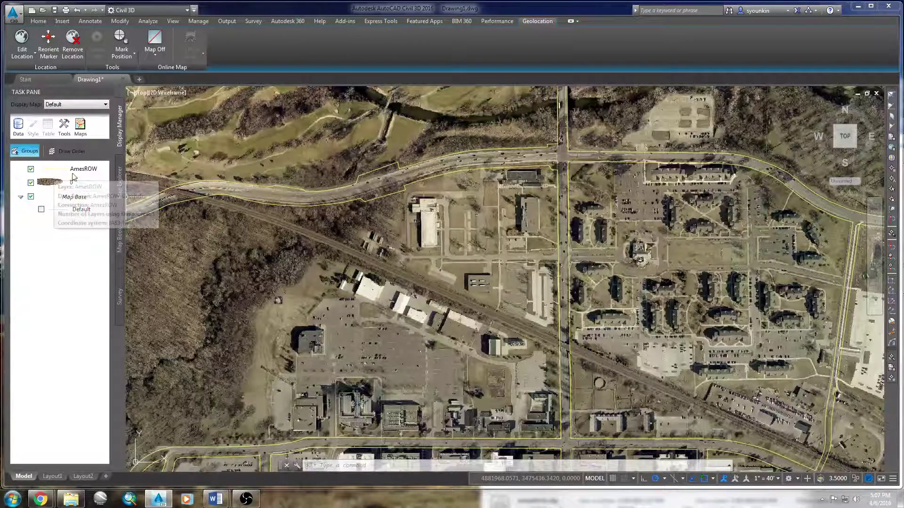
Examine the existing AmesROW data connection and the options for adding a new SHP connection
mouse_move(65, 170)
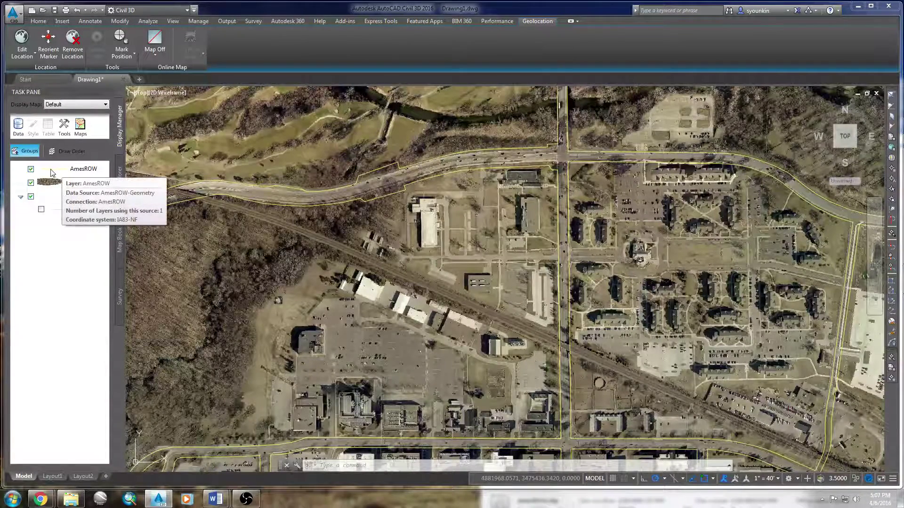
left_click(20, 133)
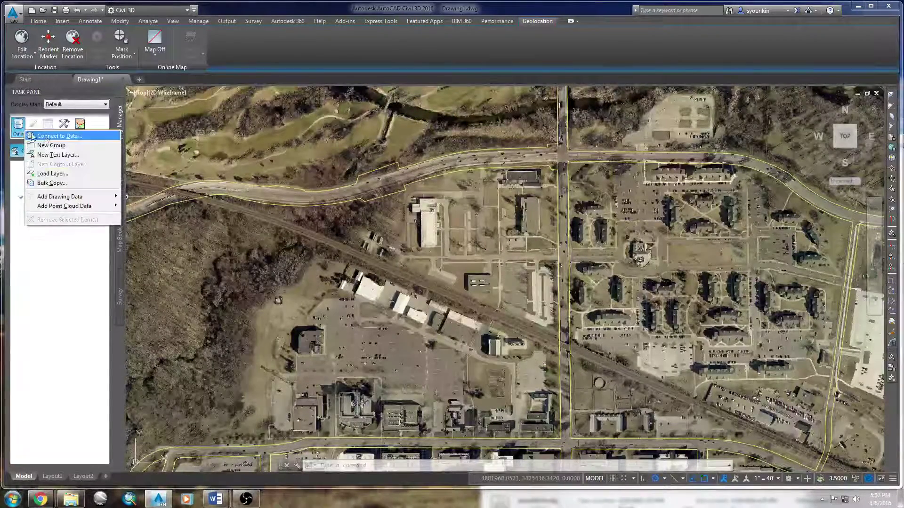
left_click(40, 137)
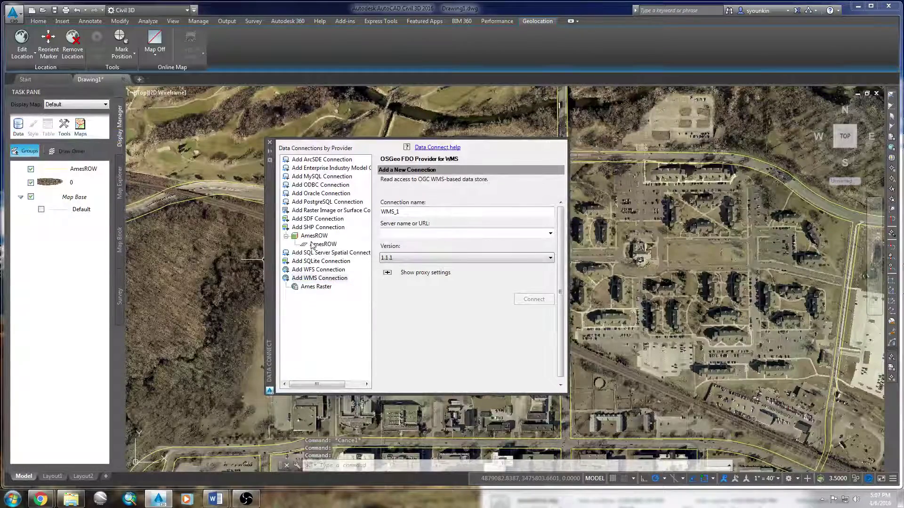
left_click(307, 236)
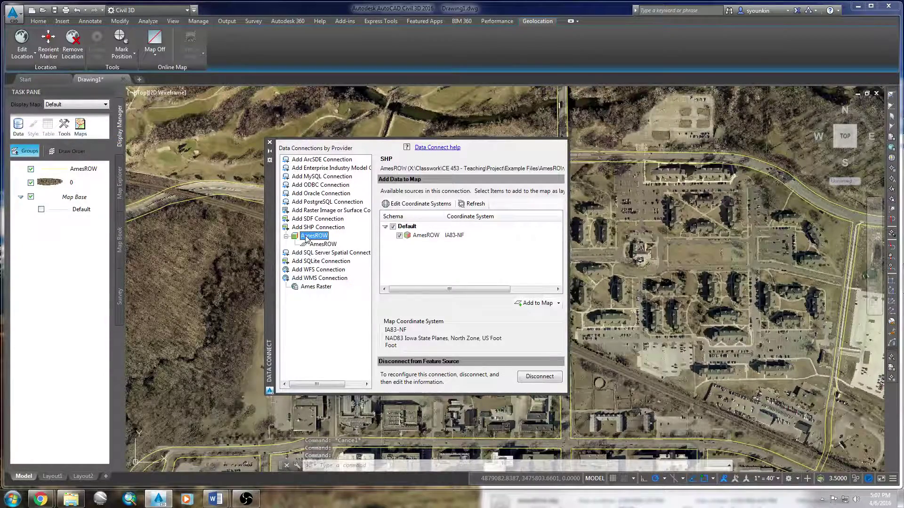
left_click(320, 245)
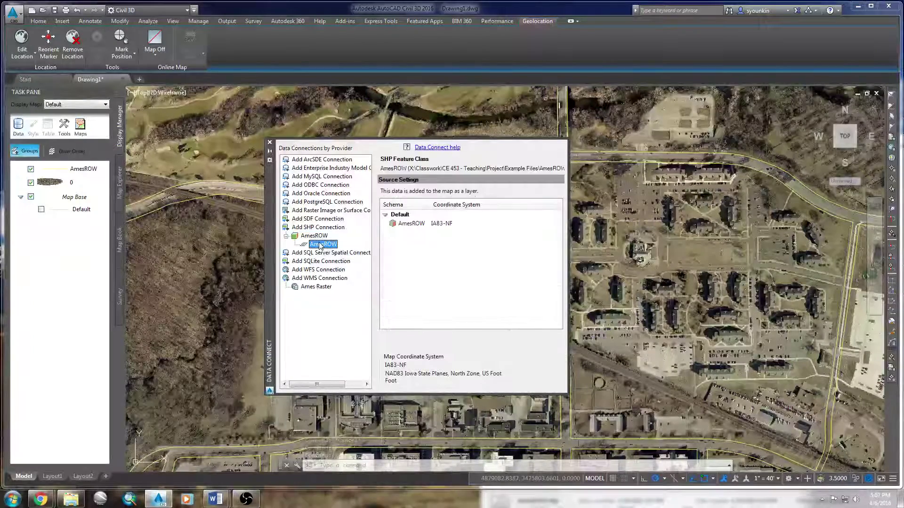
left_click(314, 228)
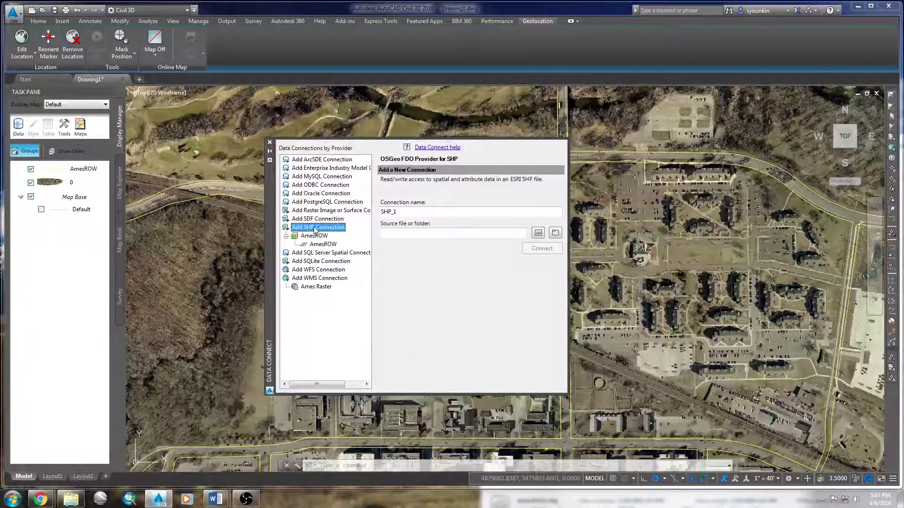
left_click(315, 236)
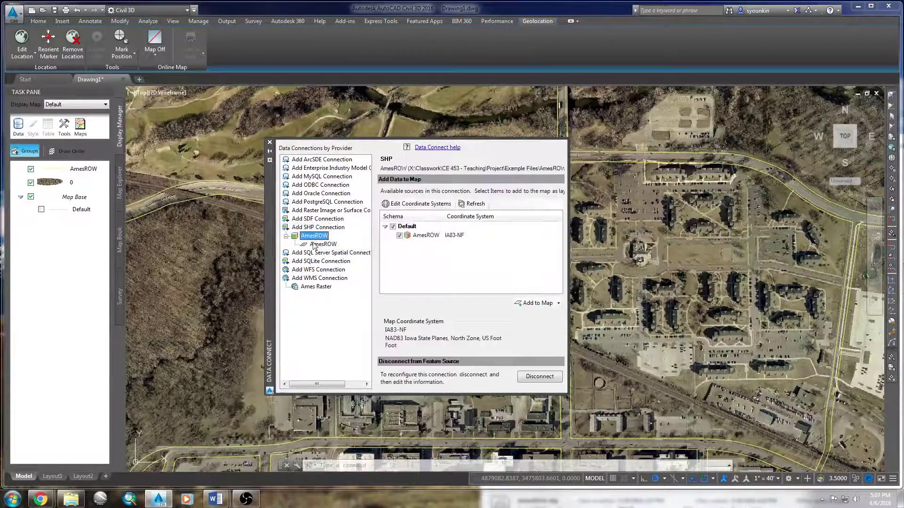
left_click(303, 229)
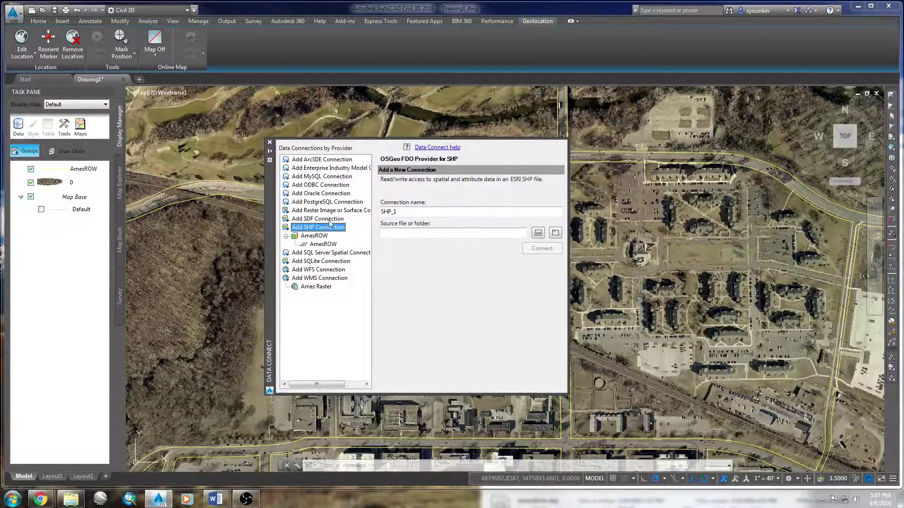
left_click(502, 215)
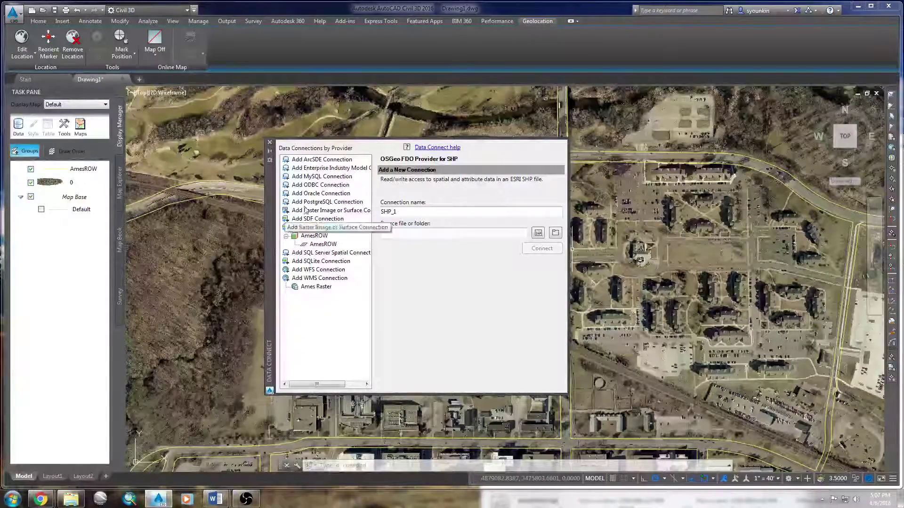
left_click(270, 143)
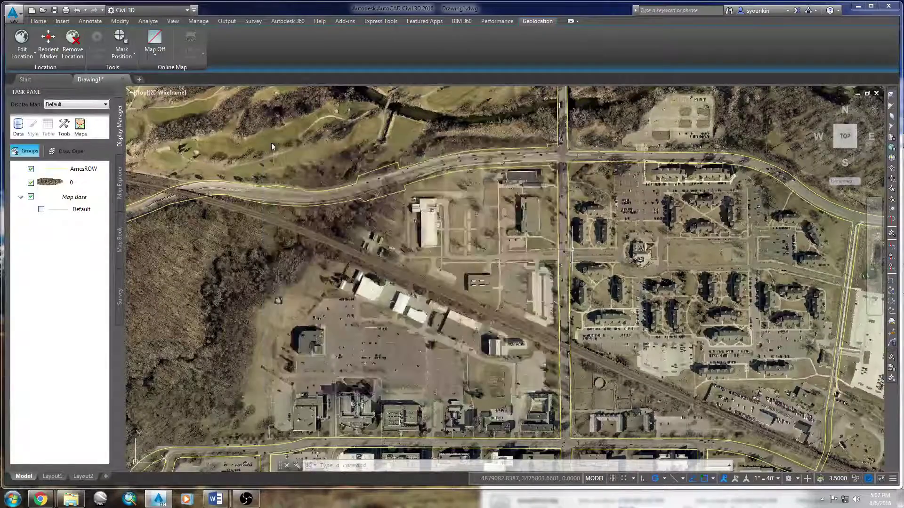
Open the line style of the AmesROW layer for editing and change its line colour to black
scroll(561, 174, "up", 5)
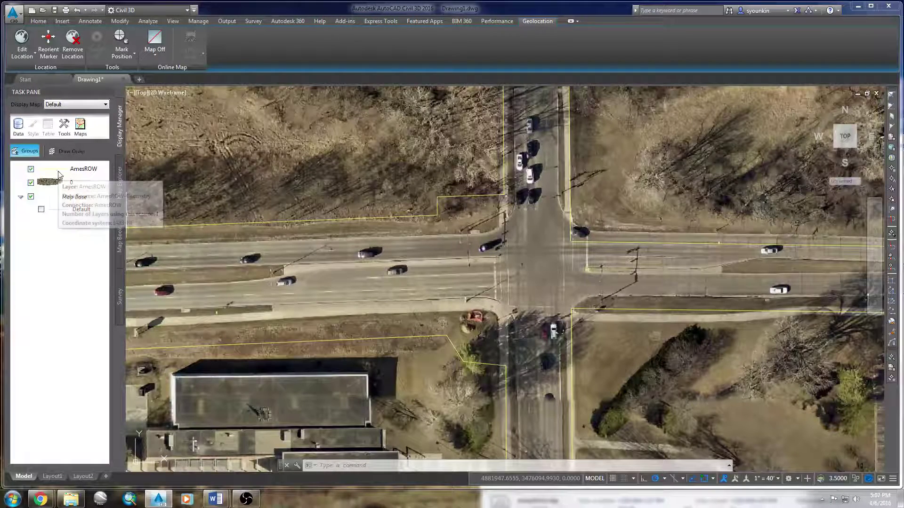
mouse_move(51, 171)
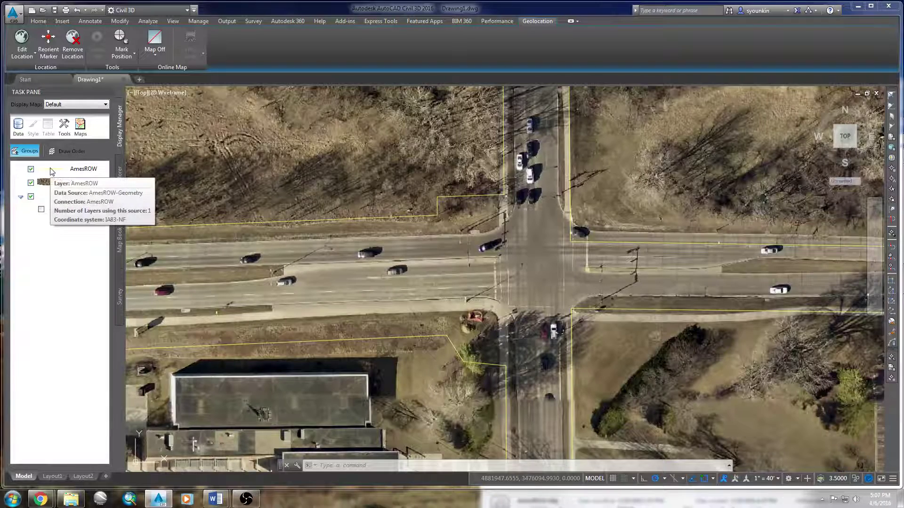
double_click(52, 171)
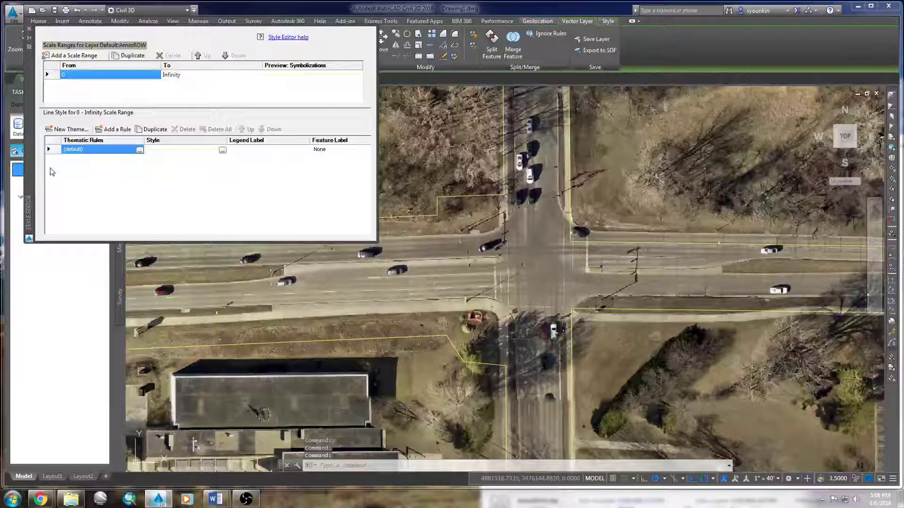
mouse_move(27, 207)
left_mouse_down()
mouse_move(155, 243)
mouse_move(251, 285)
mouse_move(177, 383)
left_mouse_up()
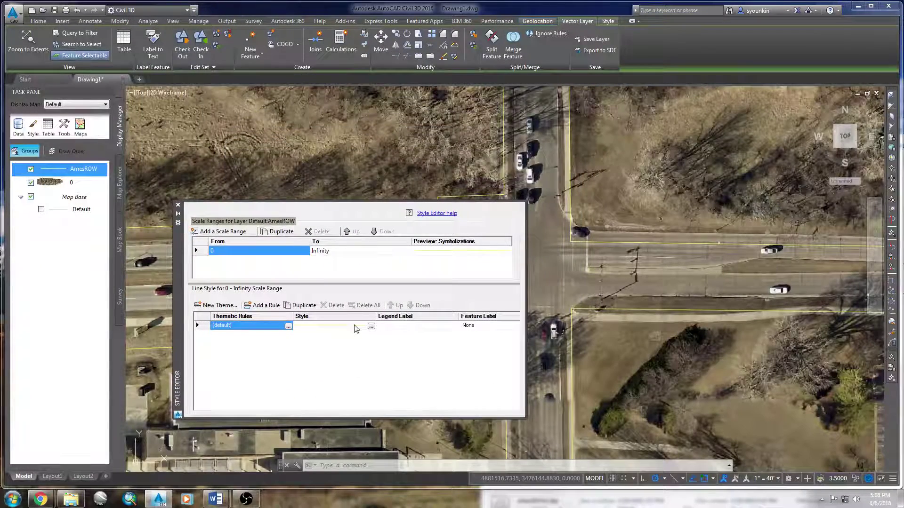
left_click(371, 326)
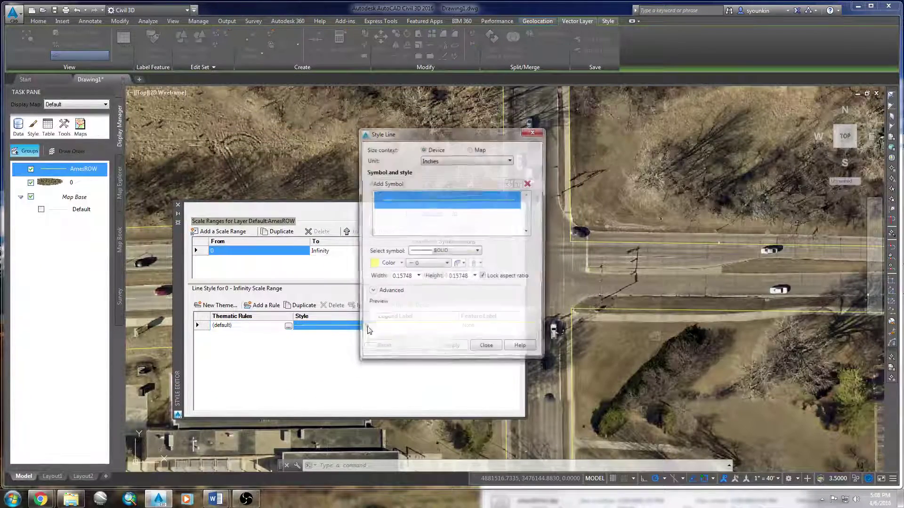
left_click(393, 264)
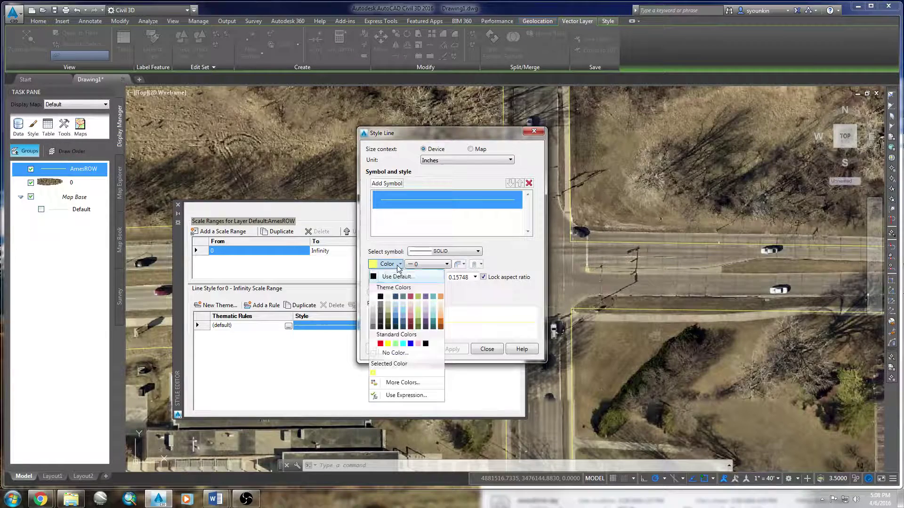
left_click(380, 297)
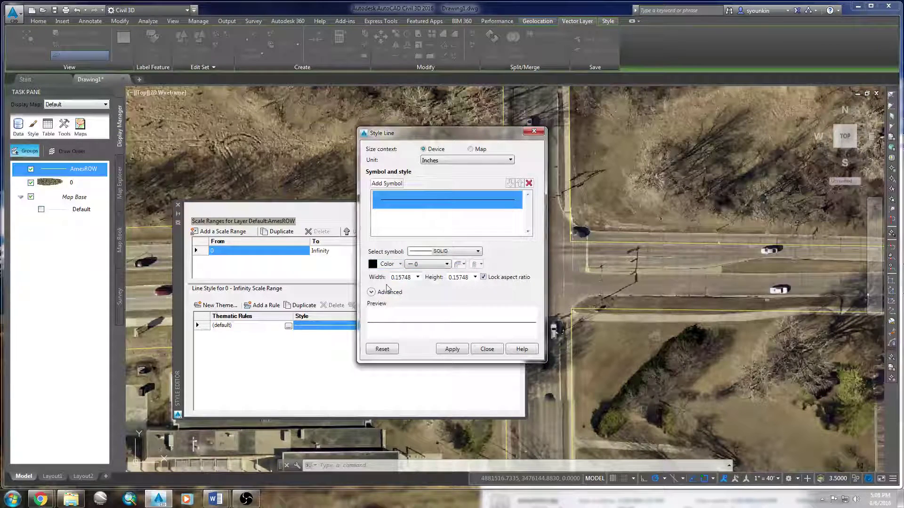
Set the AmesROW line symbol's width to 0.25 inches with the aspect ratio locked, and apply the style
double_click(411, 278)
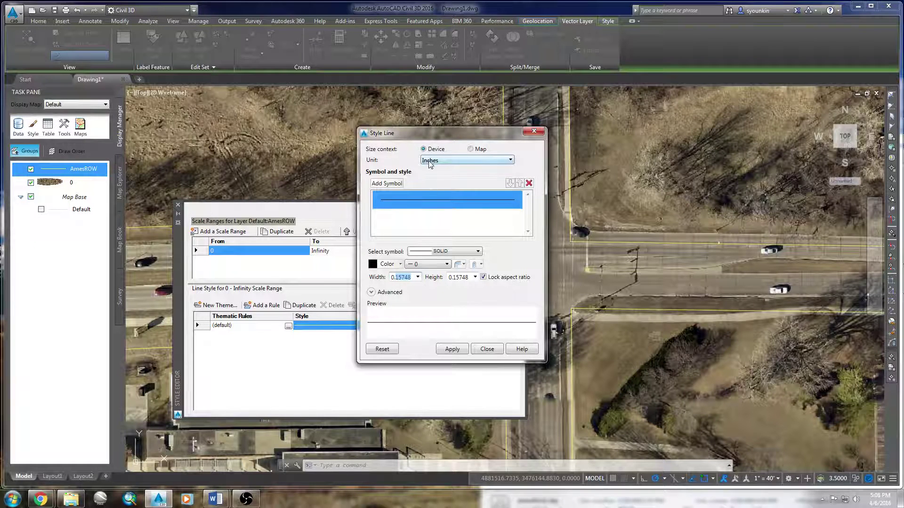
type("0.23")
key("BackSpace")
type("5")
key("Tab")
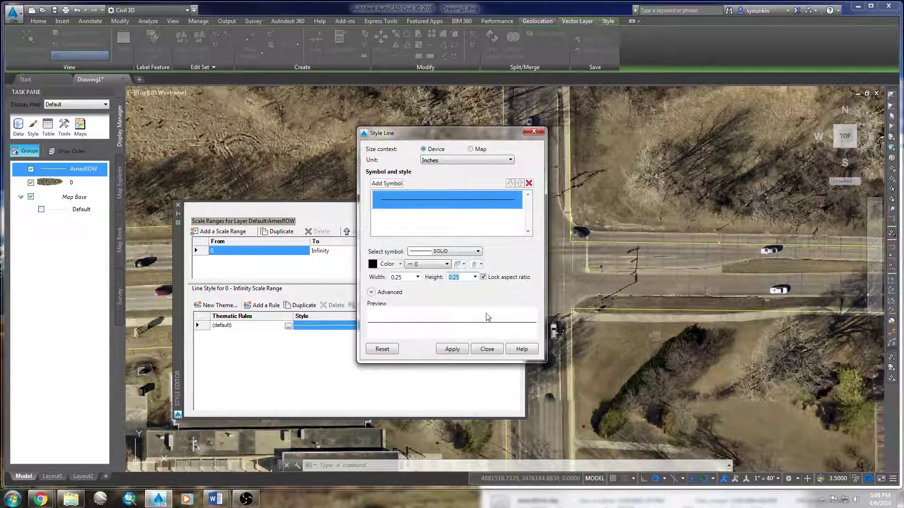
left_click(454, 351)
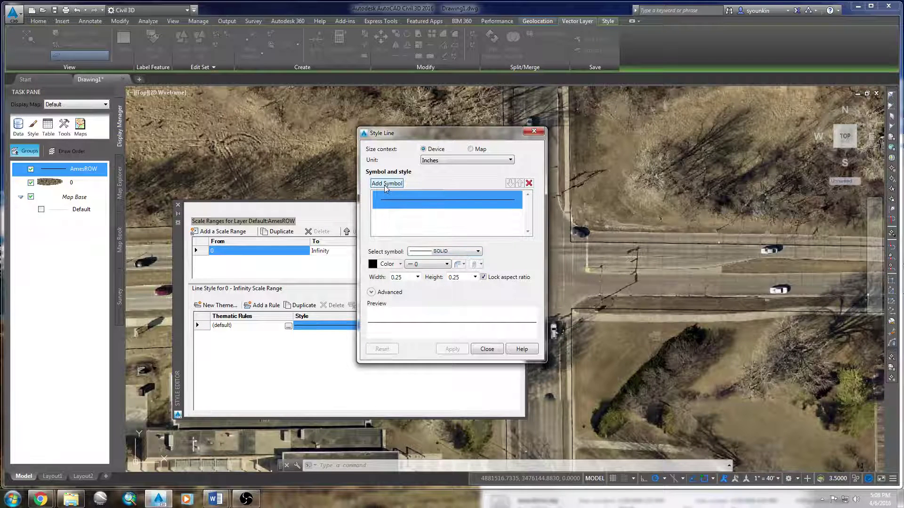
Change the AmesROW line symbol to DASHED with a width and height of 0.15 inches, and apply the style
left_click(456, 253)
left_click_drag(525, 270, 524, 309)
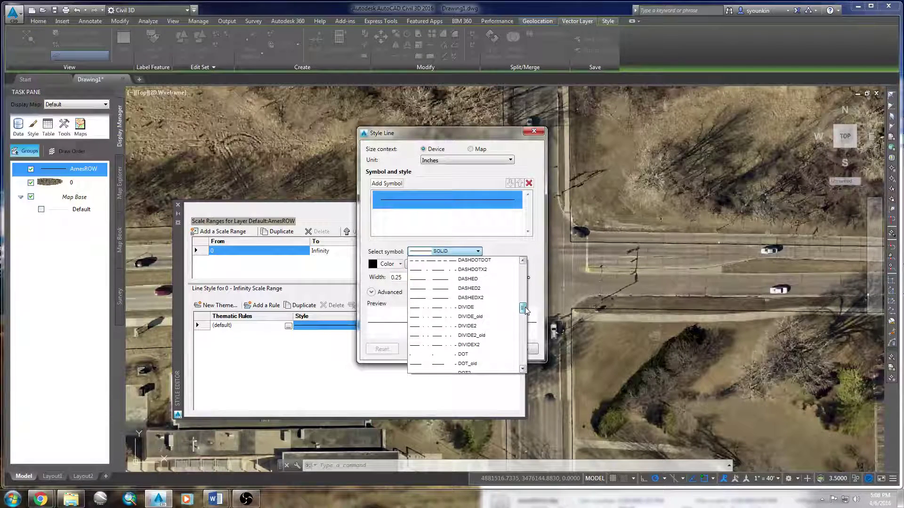
left_click(438, 280)
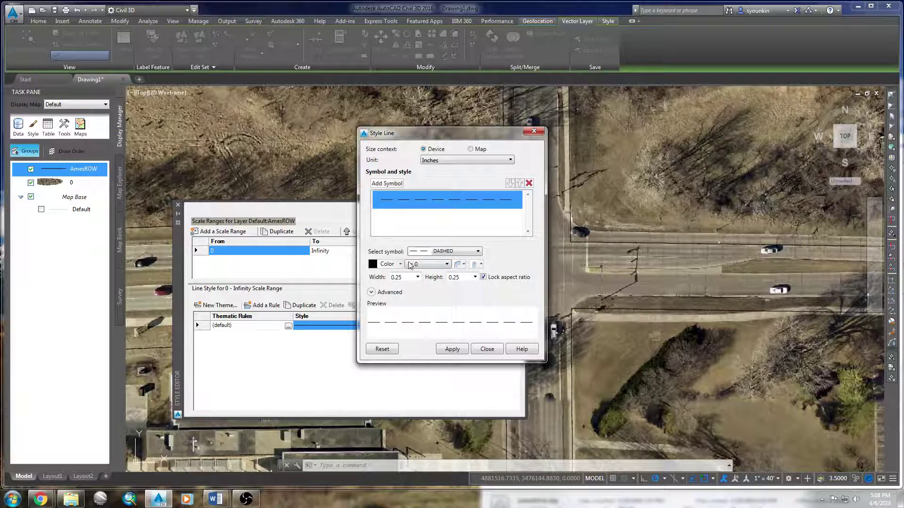
left_click(453, 348)
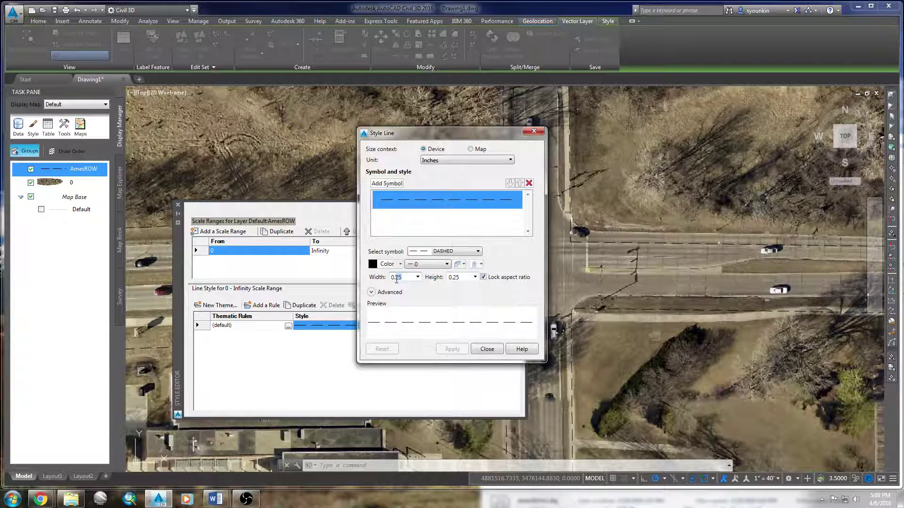
left_click(463, 278)
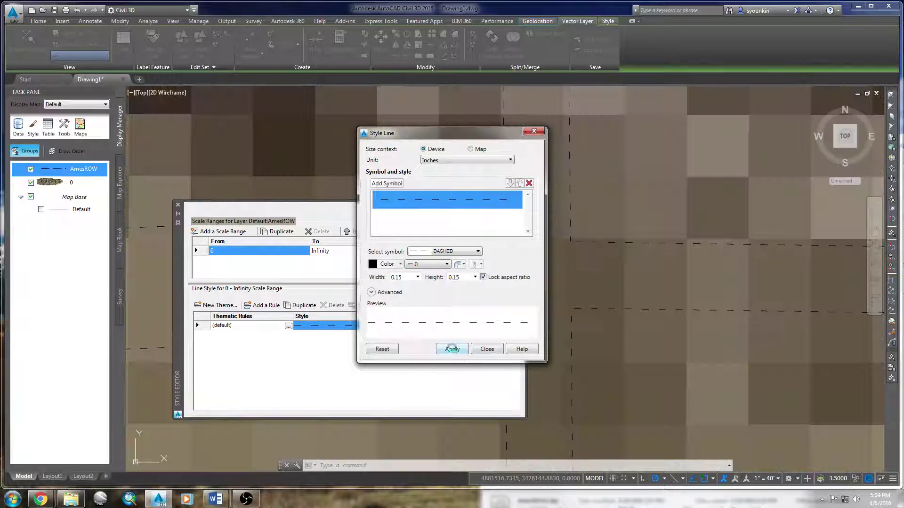
left_click(452, 349)
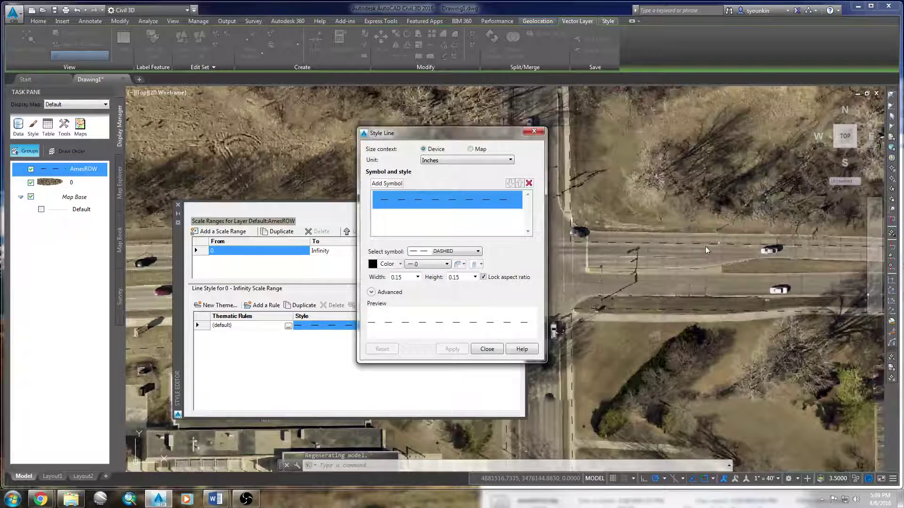
Add a second symbol to the AmesROW line style and change it to Plain Text
left_click(391, 184)
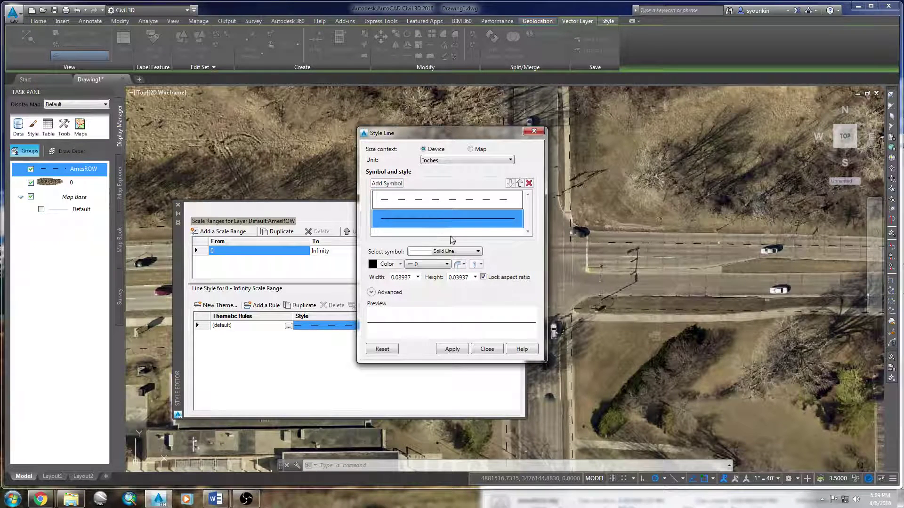
left_click(455, 252)
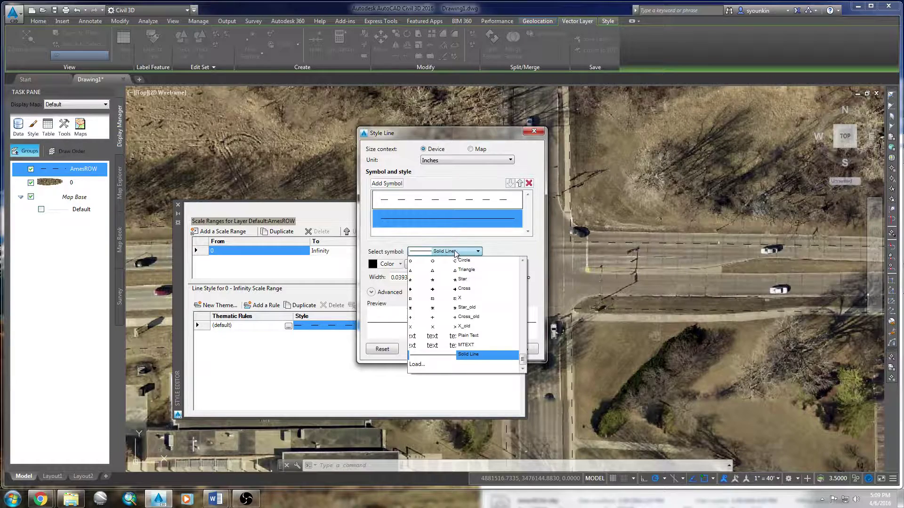
left_click(455, 252)
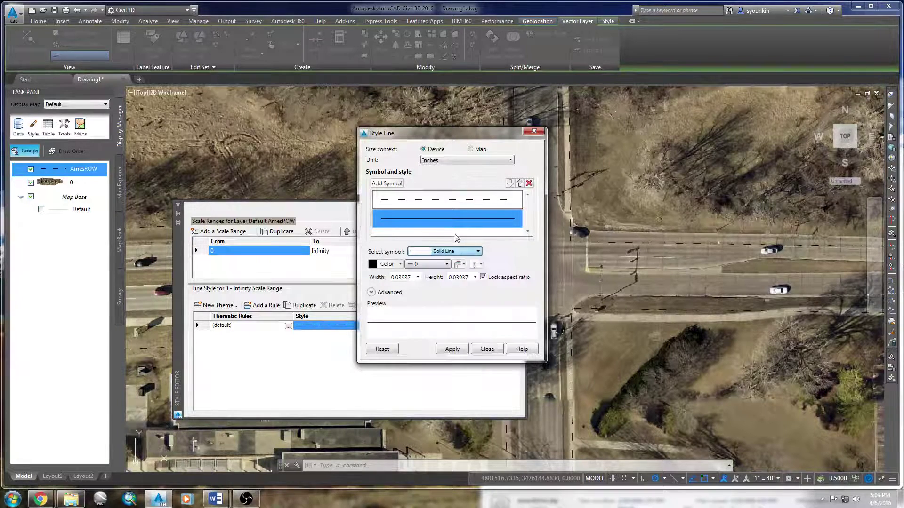
left_click(451, 349)
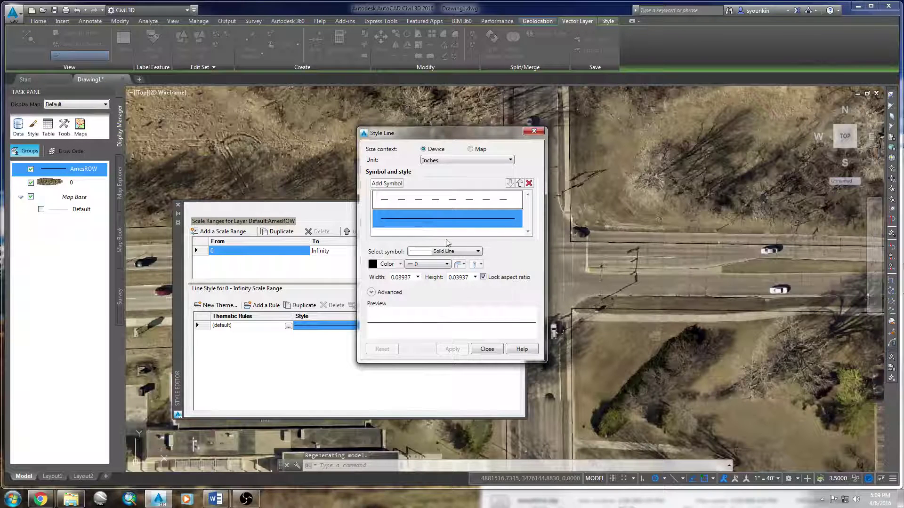
left_click(448, 252)
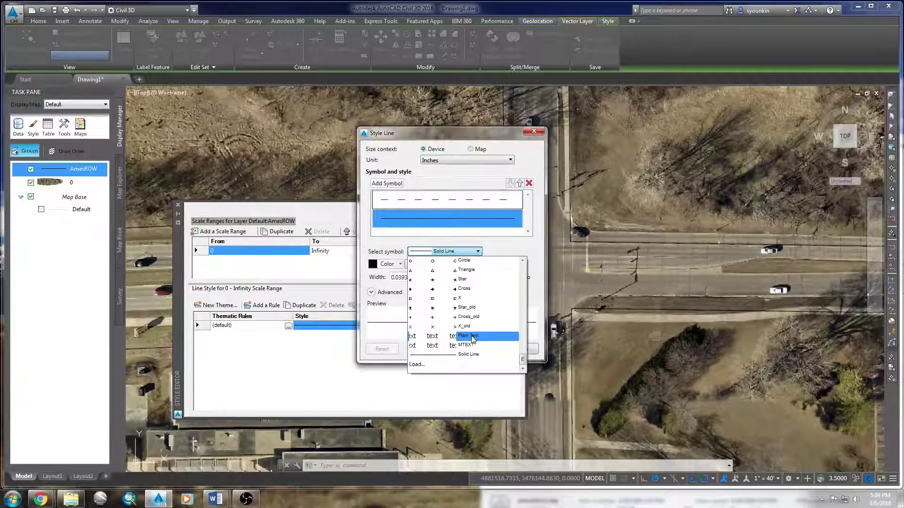
left_click(472, 337)
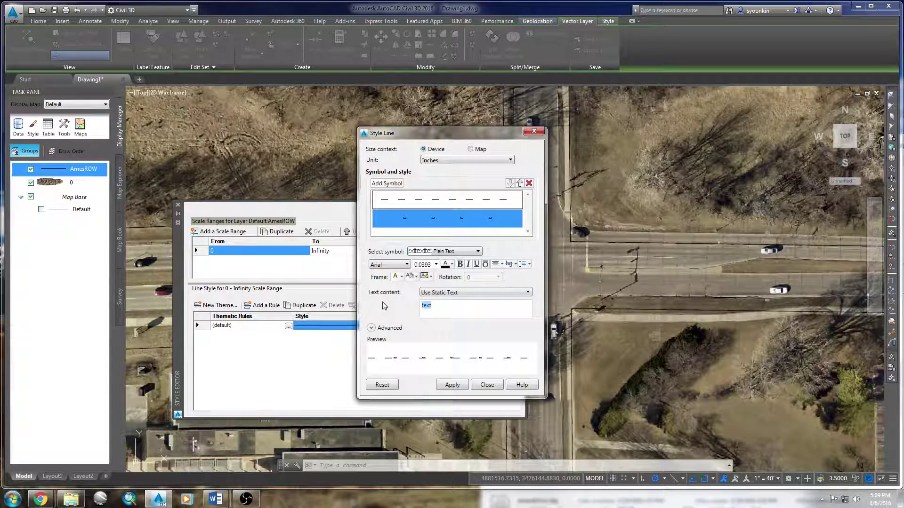
Set the plain text symbol of the AmesROW line style to read rw with a text size of 0.15 inches
type("rw")
key("Tab")
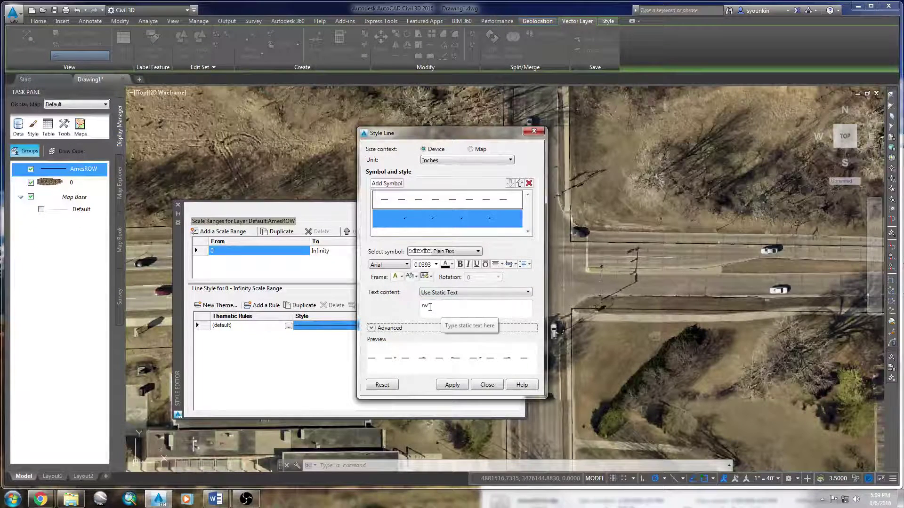
left_click(422, 265)
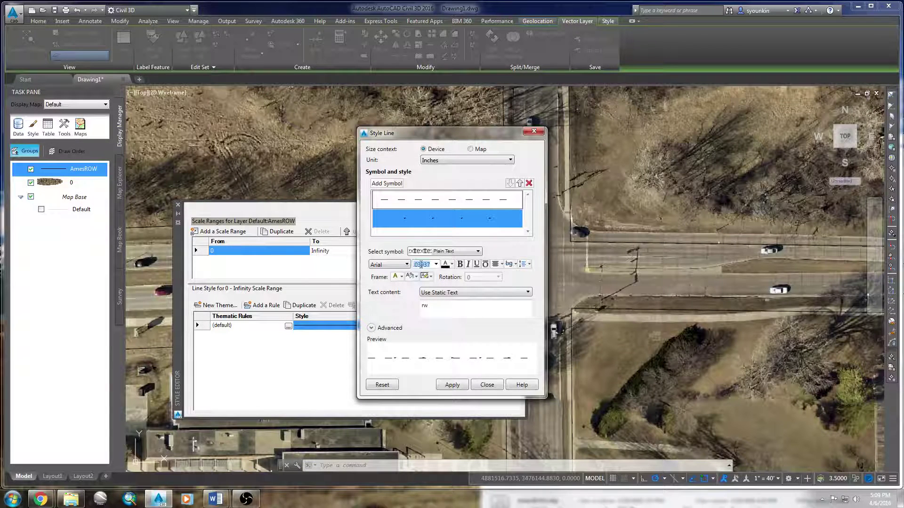
left_click(417, 265)
left_click_drag(417, 265, 439, 267)
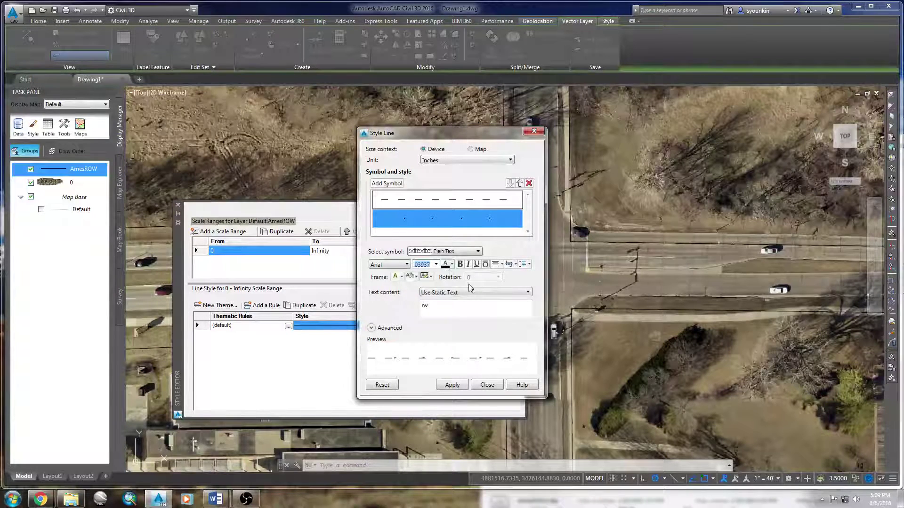
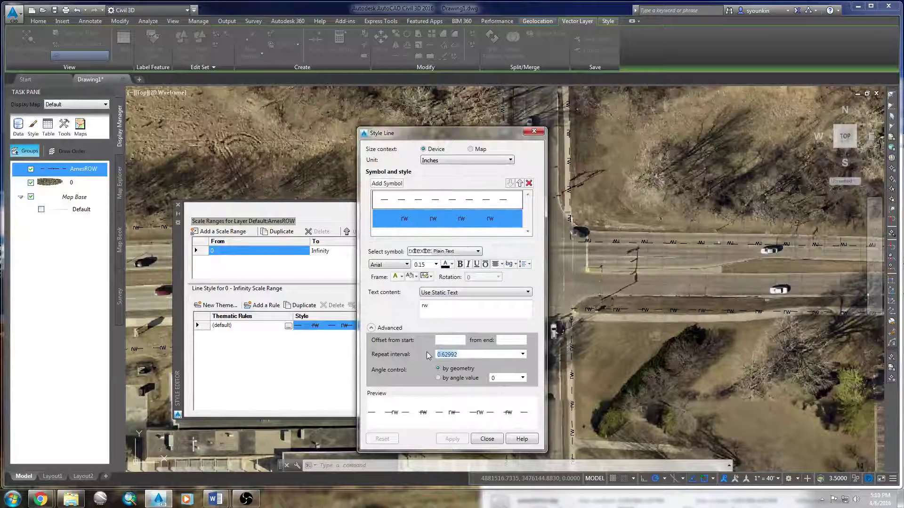
Try repeat intervals of 1 and 5 inches for the rw text symbol, applying each to the line style
type("1")
key("Tab")
left_click(452, 439)
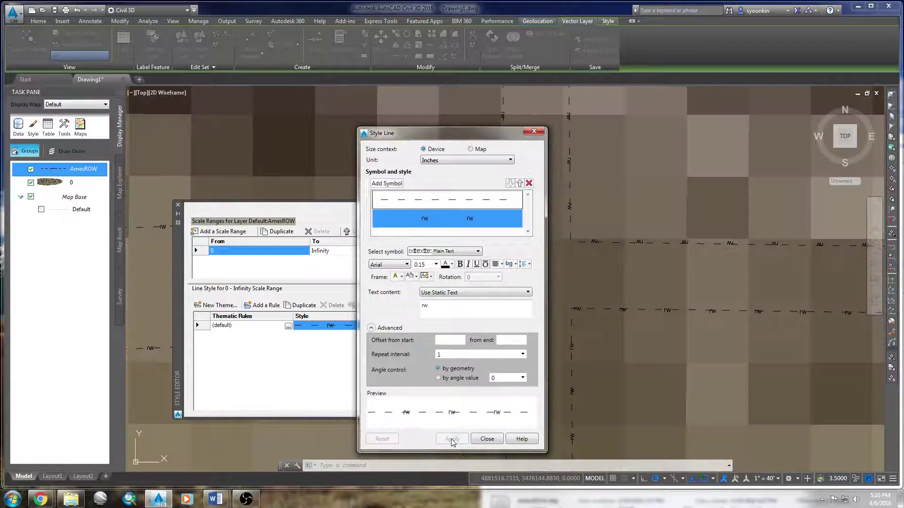
double_click(451, 356)
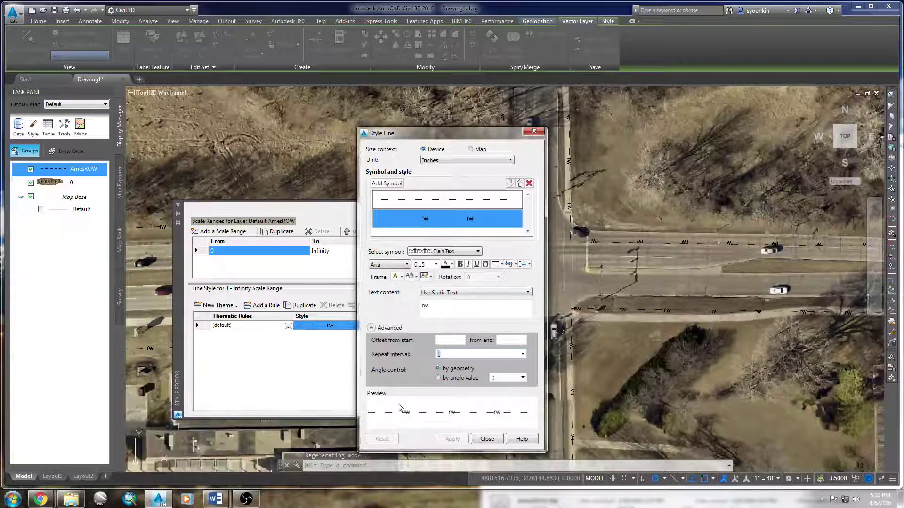
type("5")
key("Tab")
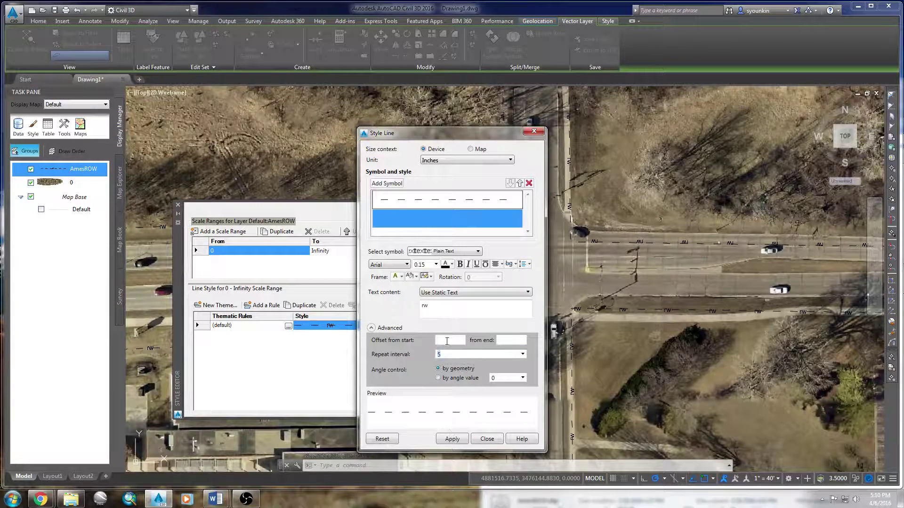
left_click(453, 439)
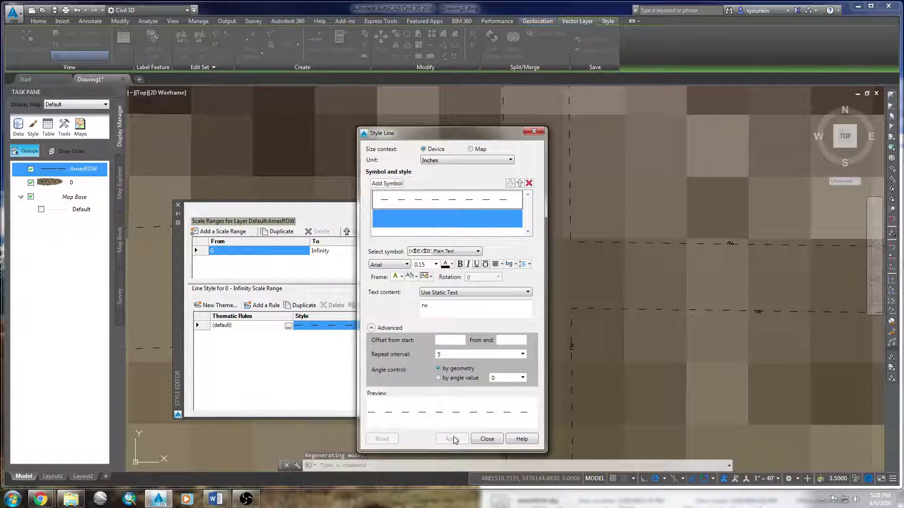
Set the rw text symbol's repeat interval to 2.5 and its offset from start to .5 inches, and apply the style
double_click(439, 355)
type("2.5")
key("Tab")
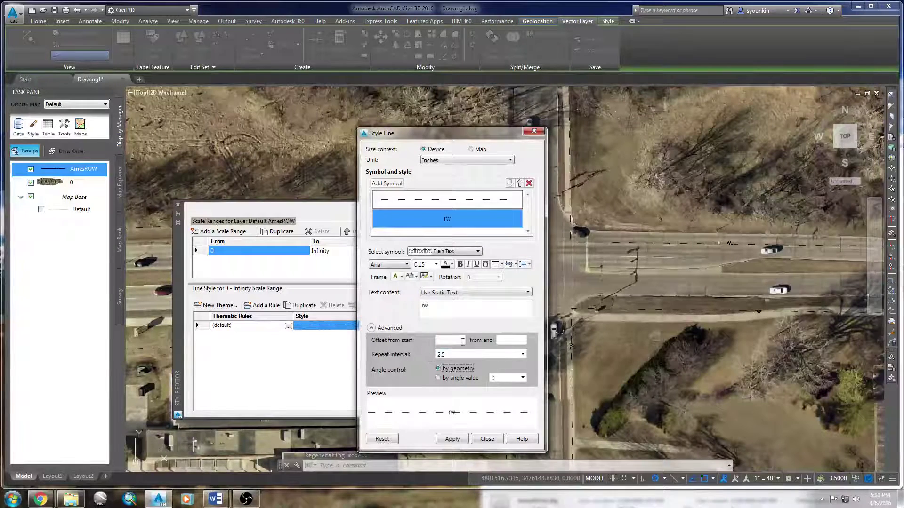
left_click(449, 341)
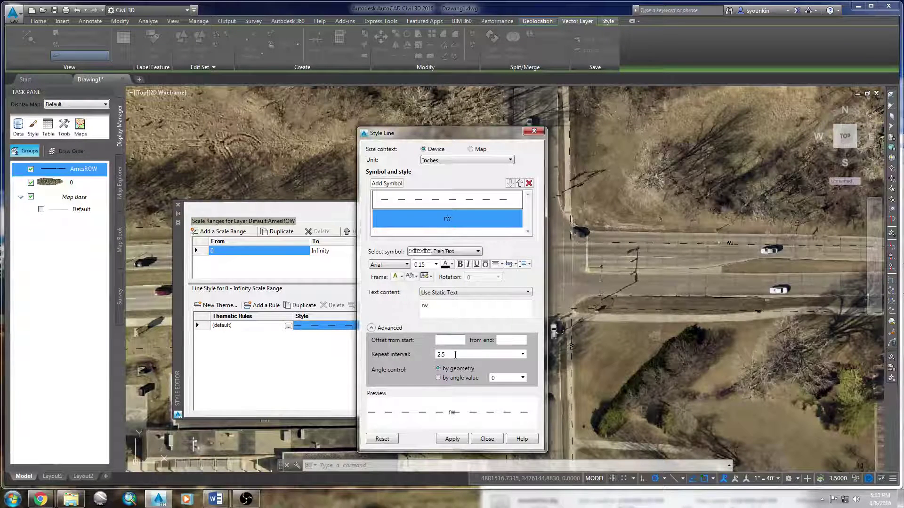
type(".5")
left_click(452, 439)
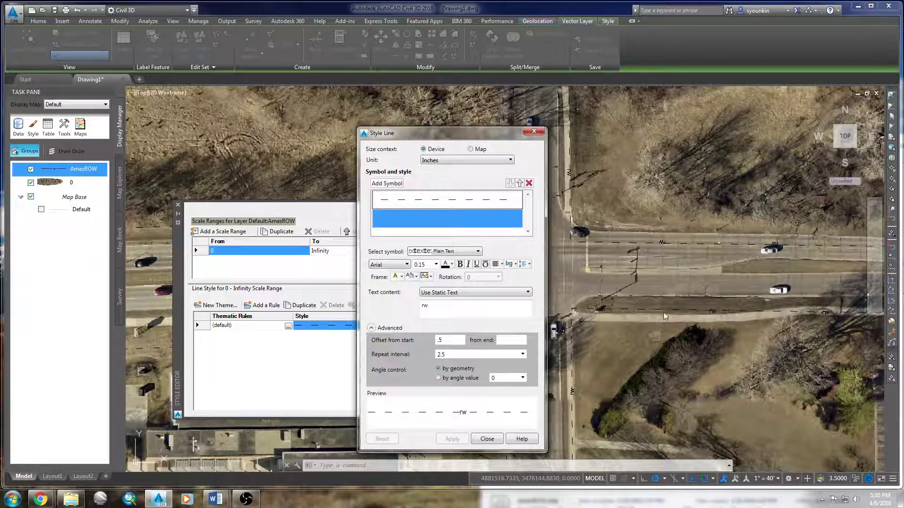
Set the DASHED symbol's offsets from start and end to 0 and its repeat interval to 0.5 inches, and apply the style
left_click(430, 201)
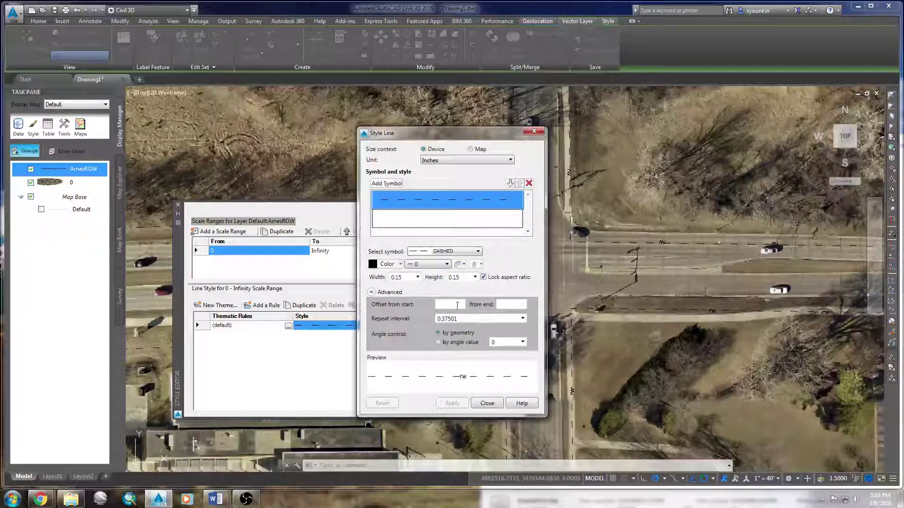
type("0")
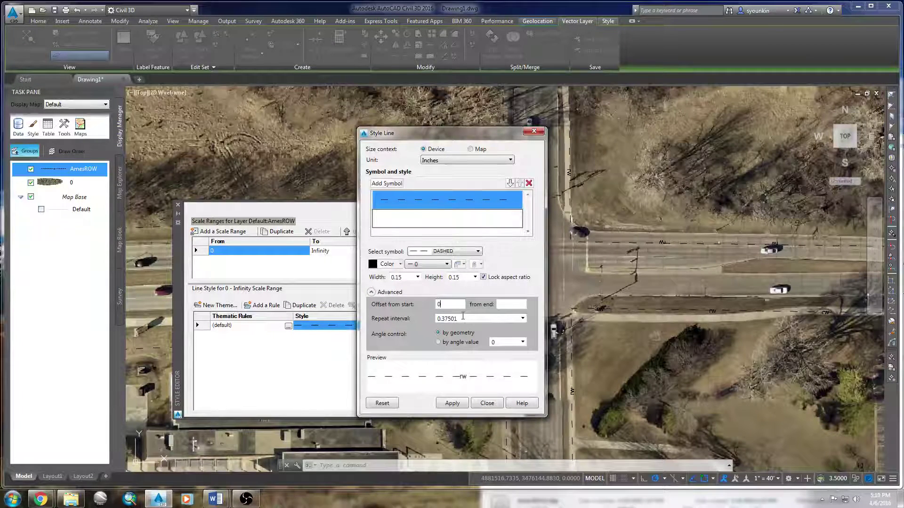
key("Tab")
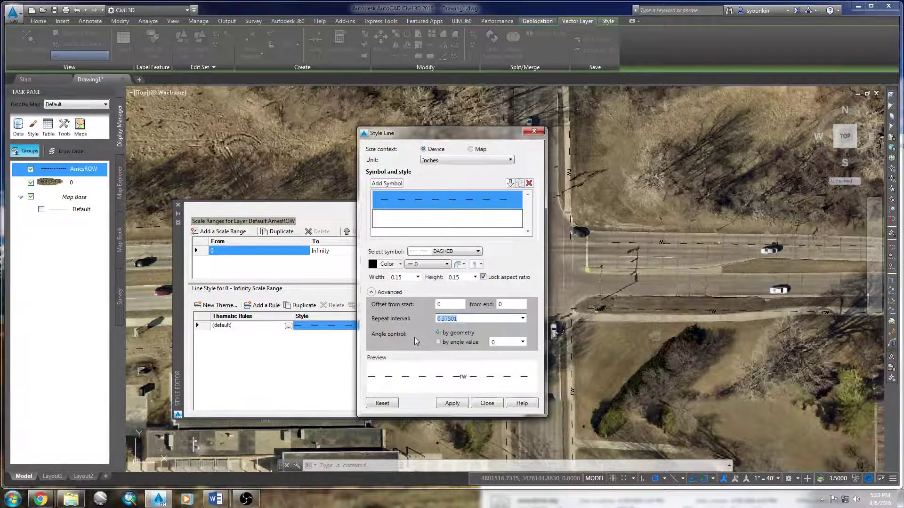
type("5")
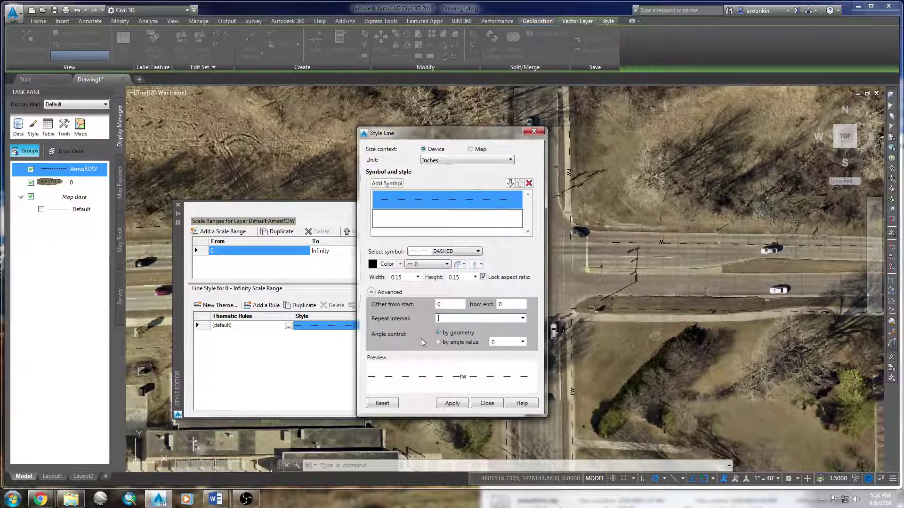
key("Return")
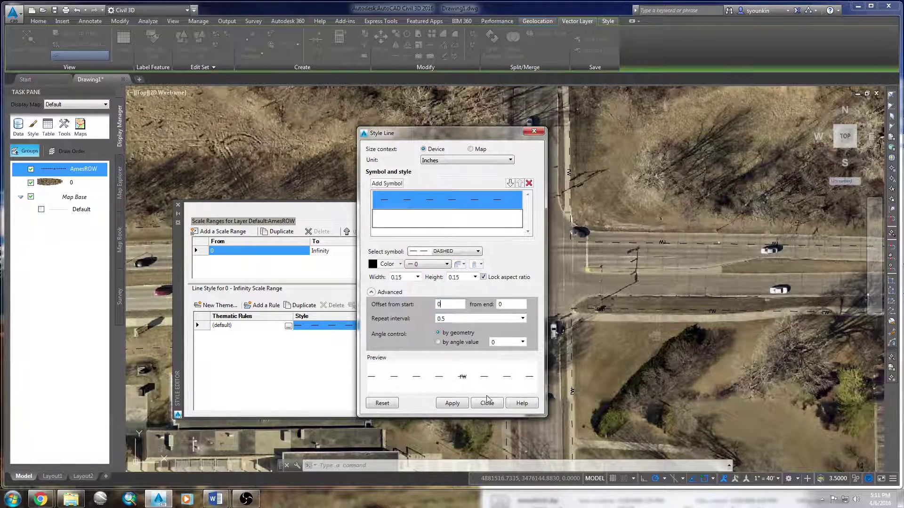
left_click(455, 405)
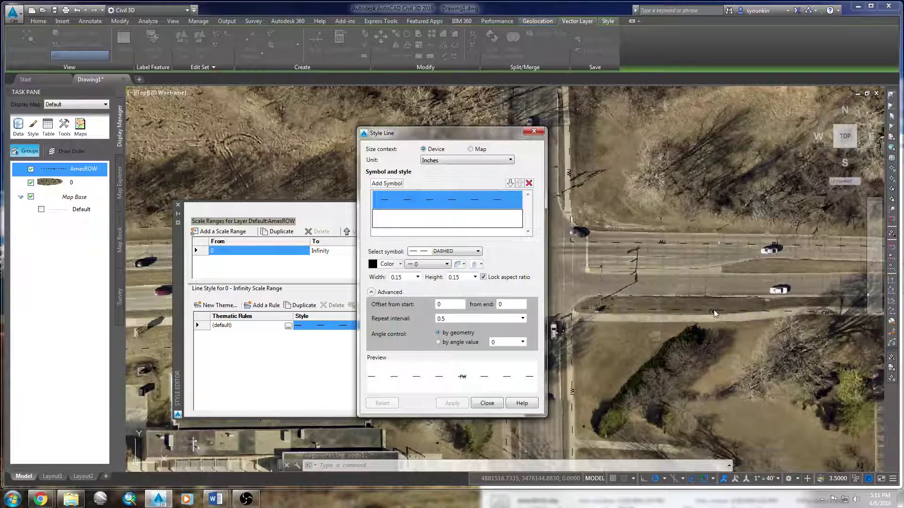
Set the rw text symbol's offset from start to .4 inches, apply the style, and close the line style and style editor
left_click(437, 219)
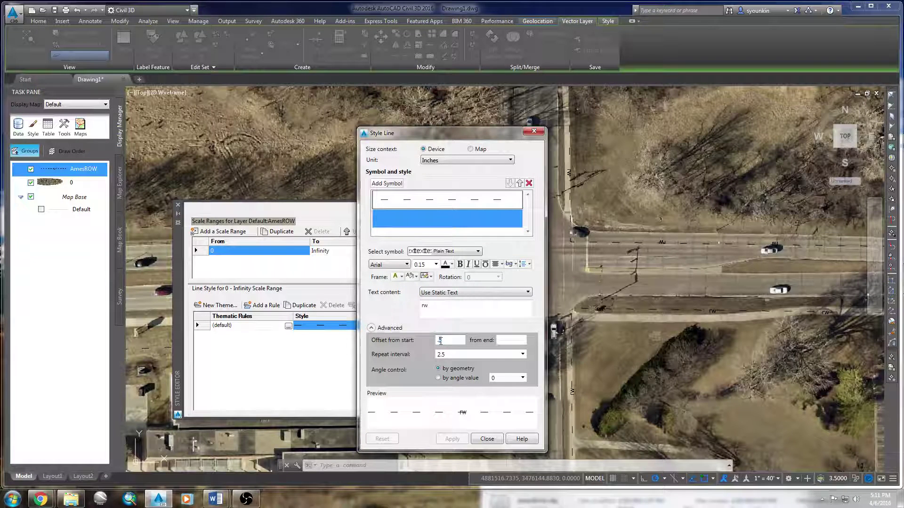
type("4")
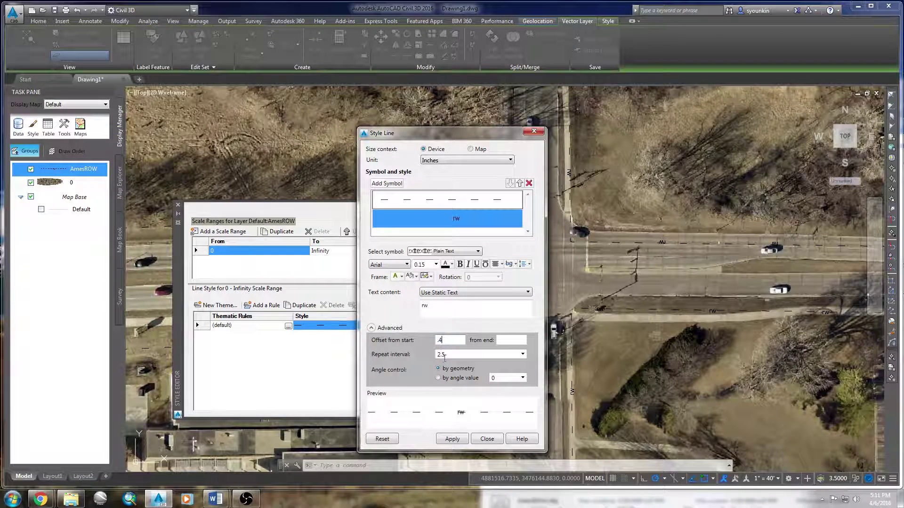
left_click(452, 438)
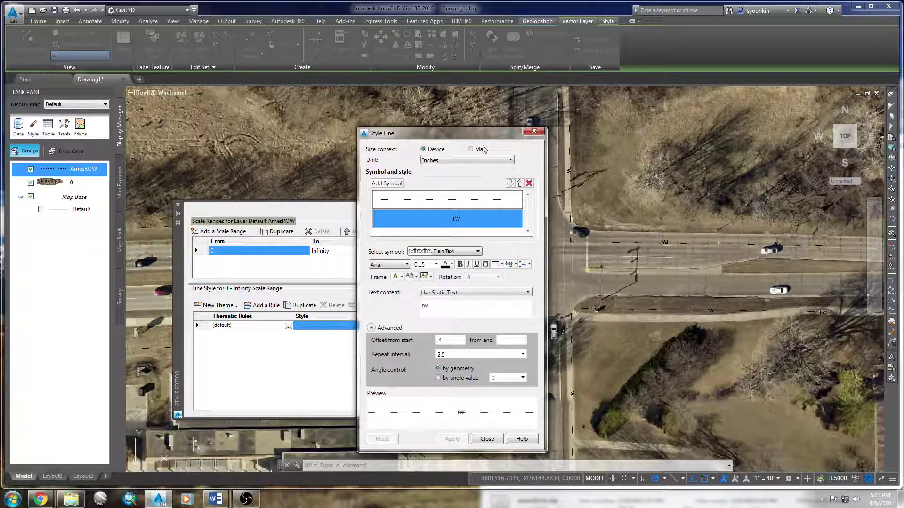
left_click(486, 439)
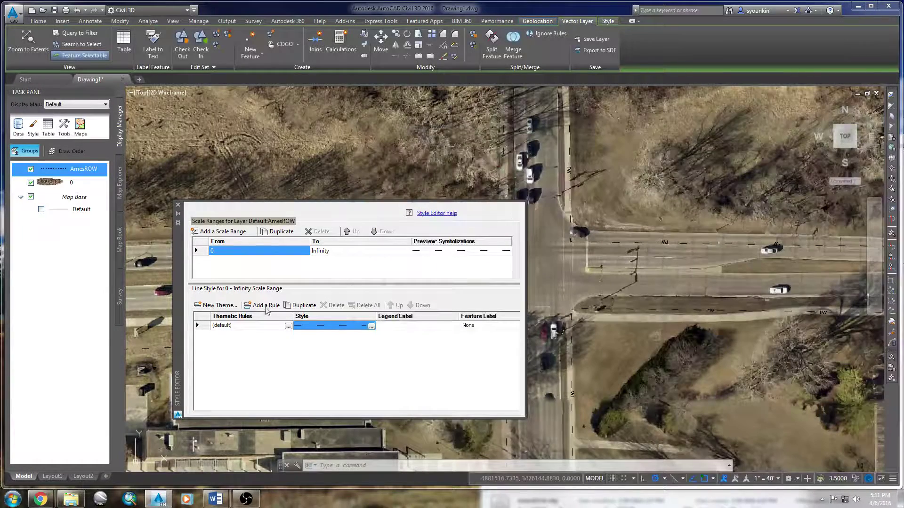
left_click(177, 204)
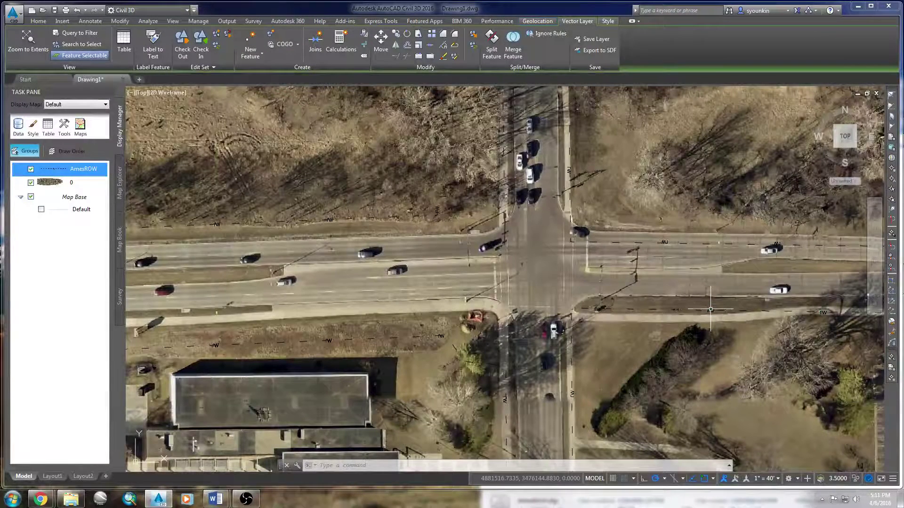
Rename the aerial image layer 0 as Ames Aerial
mouse_move(711, 310)
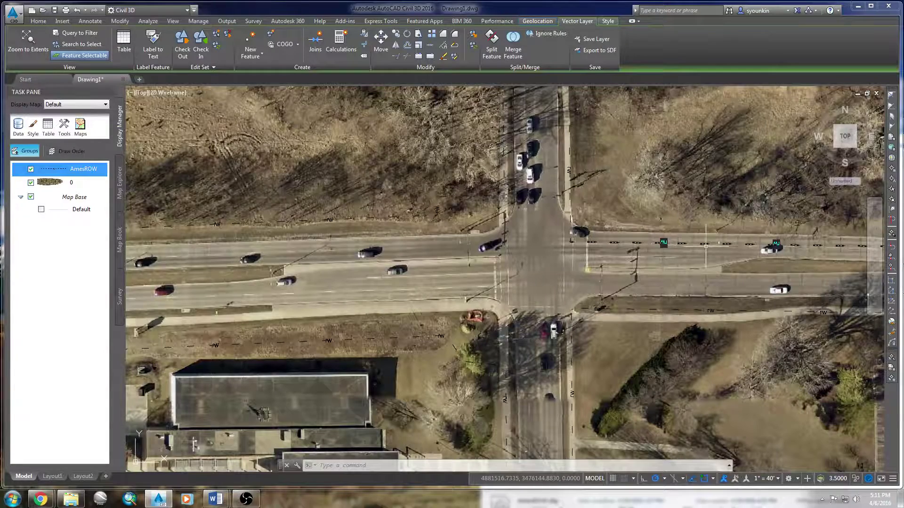
middle_click_drag(686, 323, 659, 219)
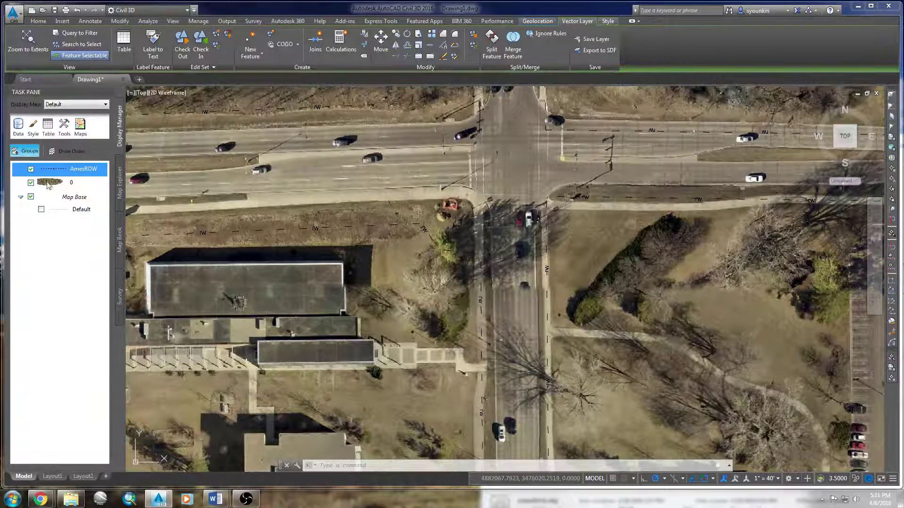
left_click(61, 184)
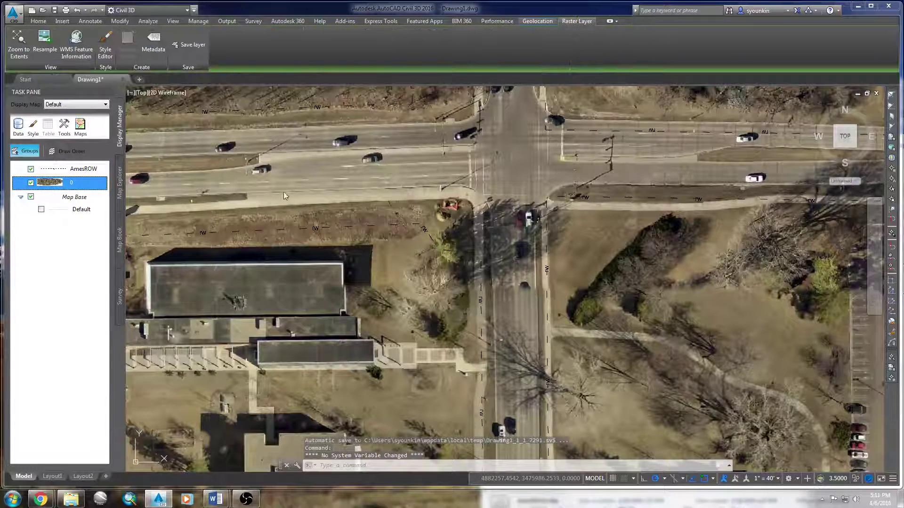
left_click(72, 171)
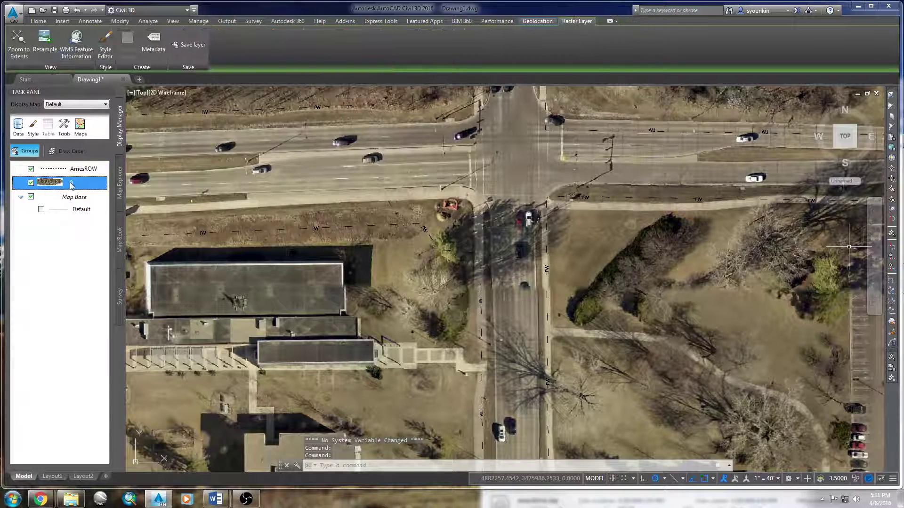
double_click(73, 182)
type("Ames Aerial")
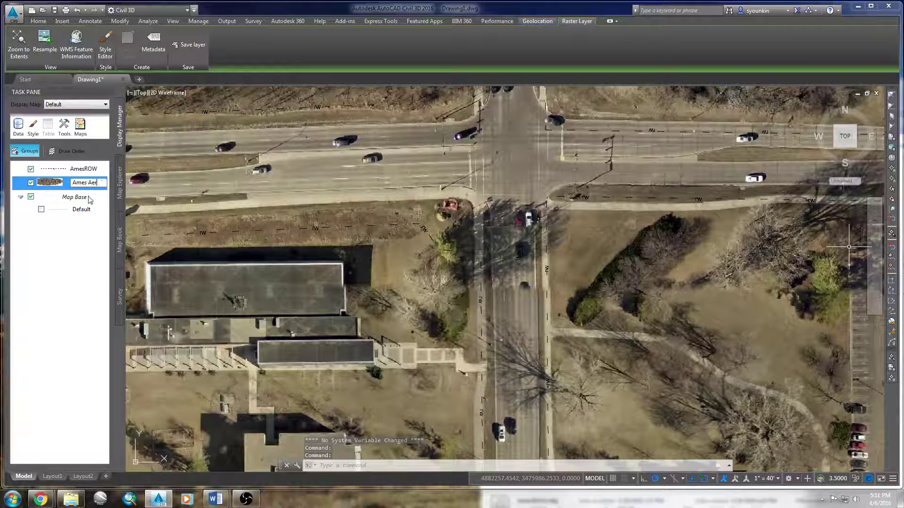
key("BackSpace")
type("rial")
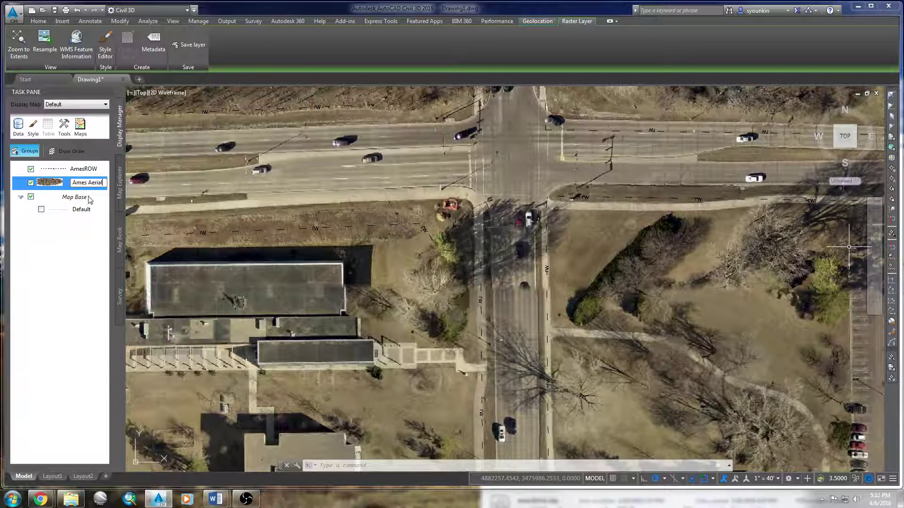
key("Return")
Move the Ames Aerial layer above AmesROW in the layer order, and return it below AmesROW
left_click_drag(78, 185, 79, 169)
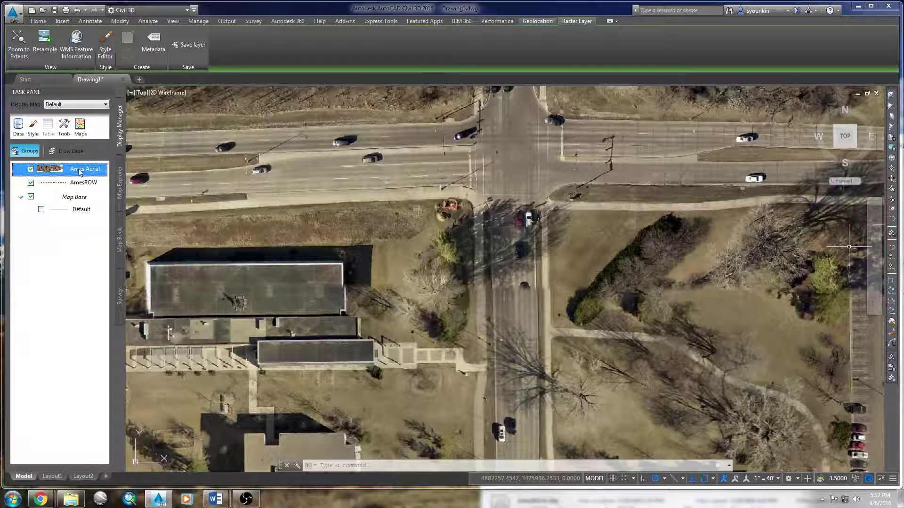
left_click_drag(80, 172, 78, 200)
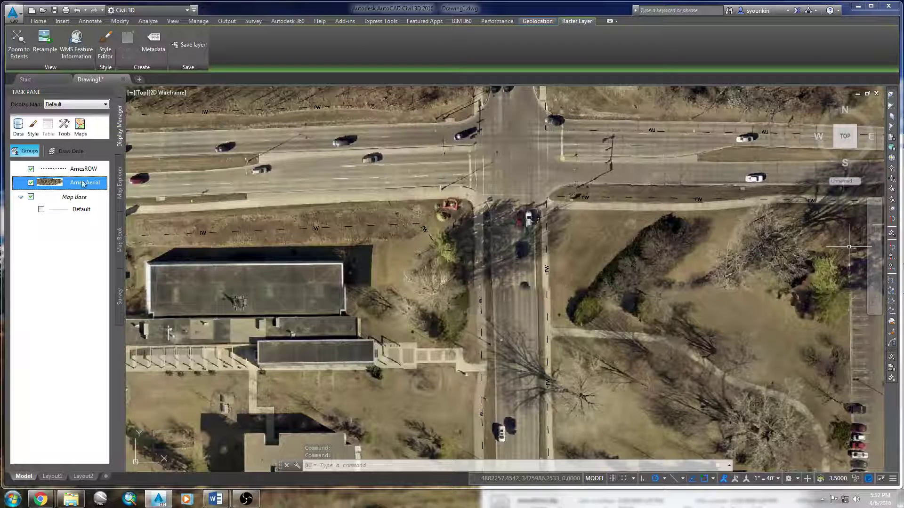
Move the Map Base group above the AmesROW and Ames Aerial layers and turn on its Default layer
left_click(77, 212)
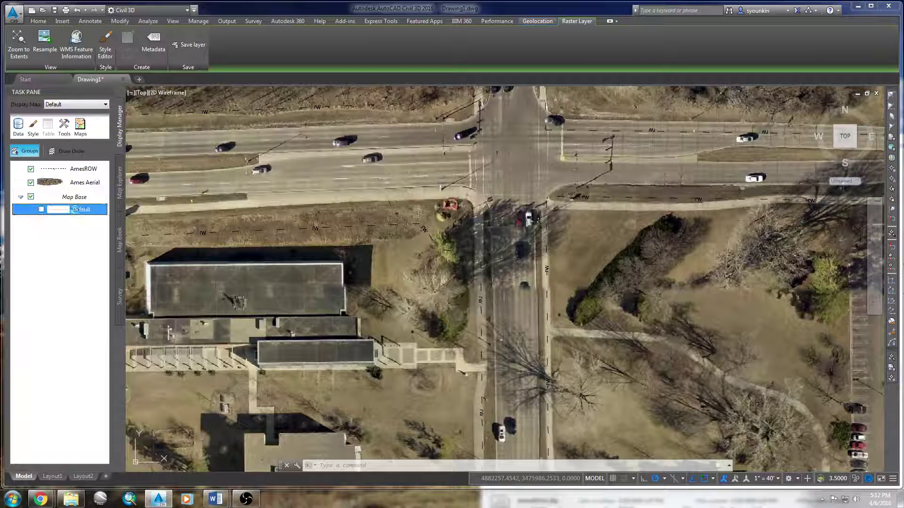
left_click_drag(77, 212, 51, 168)
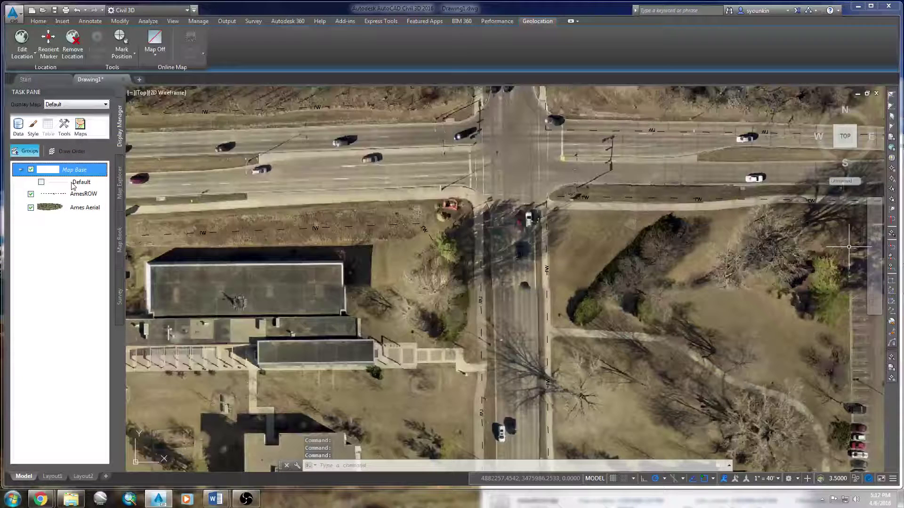
left_click(75, 184)
right_click(83, 186)
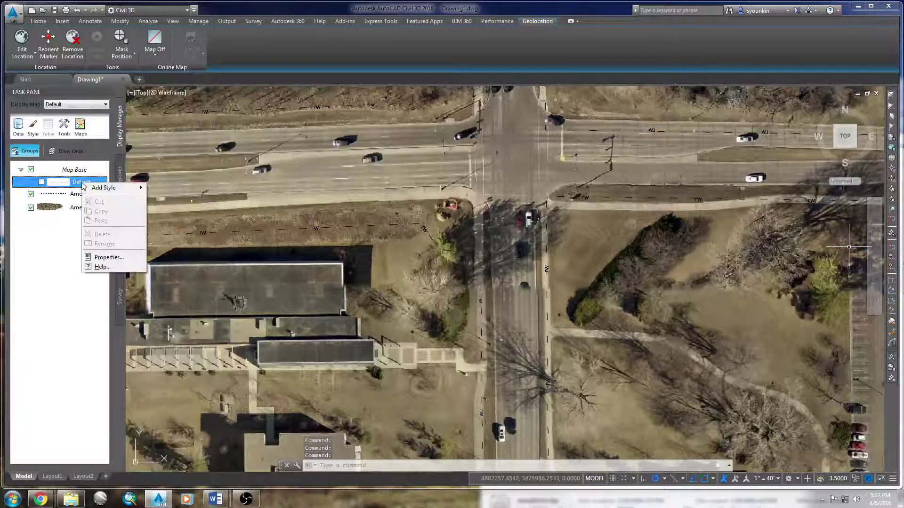
left_click(72, 186)
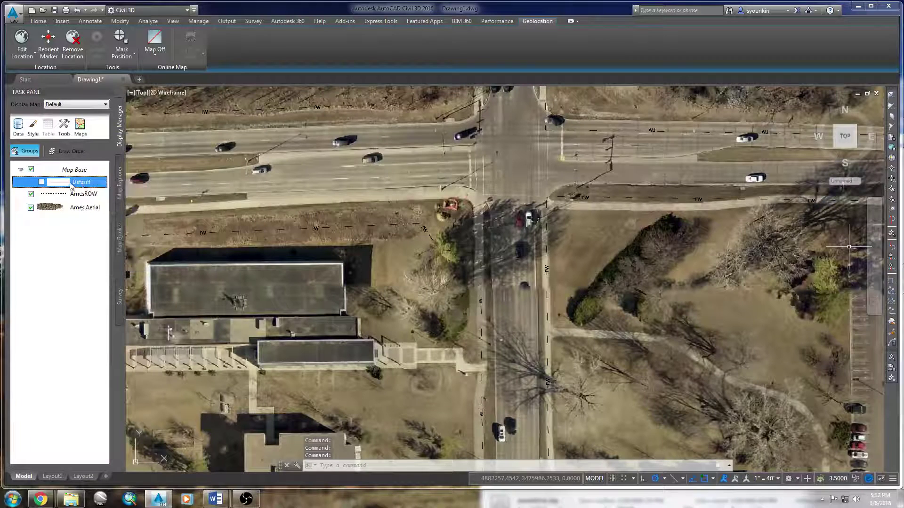
left_click(41, 183)
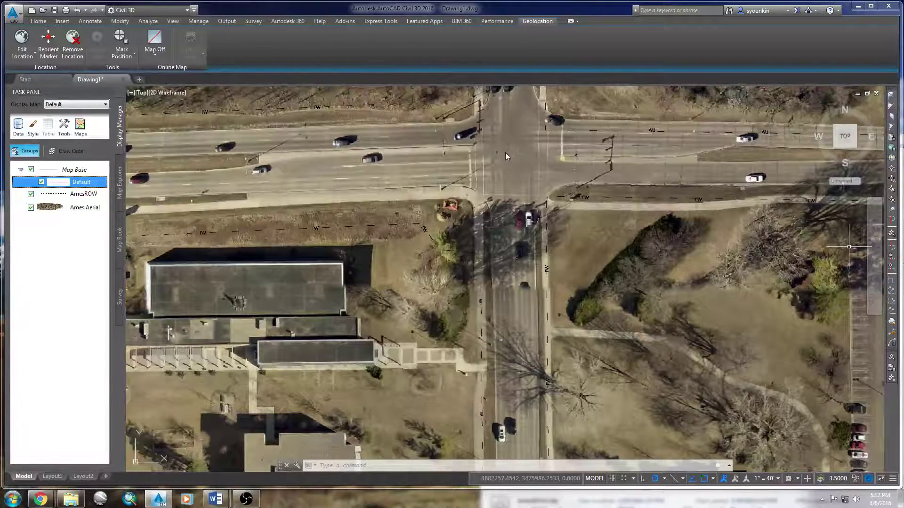
middle_click_drag(493, 173, 503, 289)
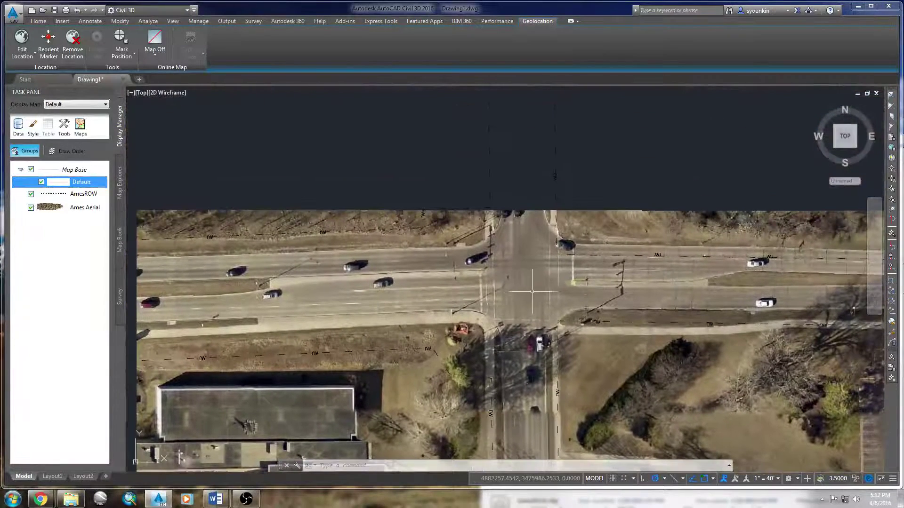